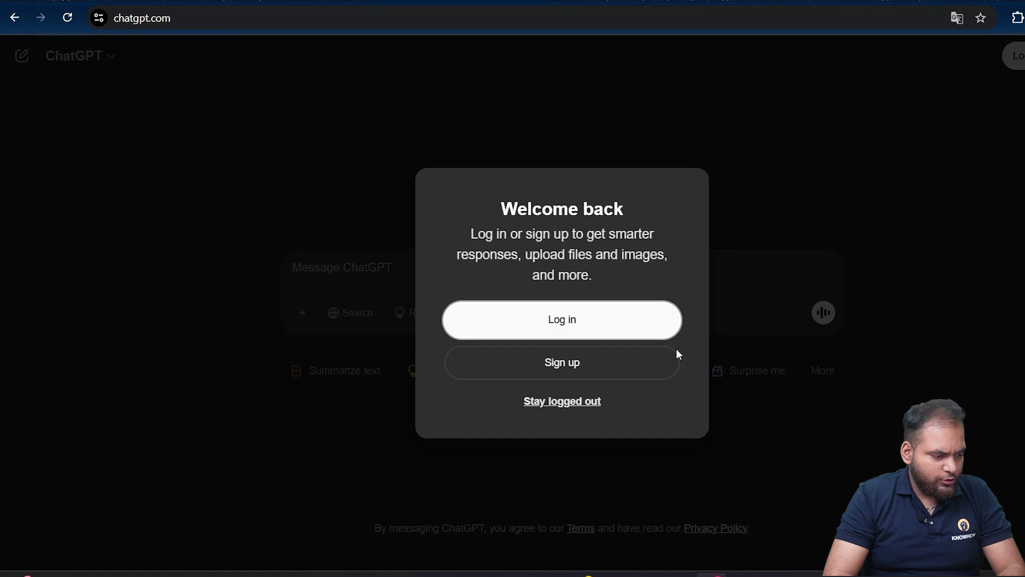
Step: Log in to ChatGPT with an existing Google account
click(642, 333)
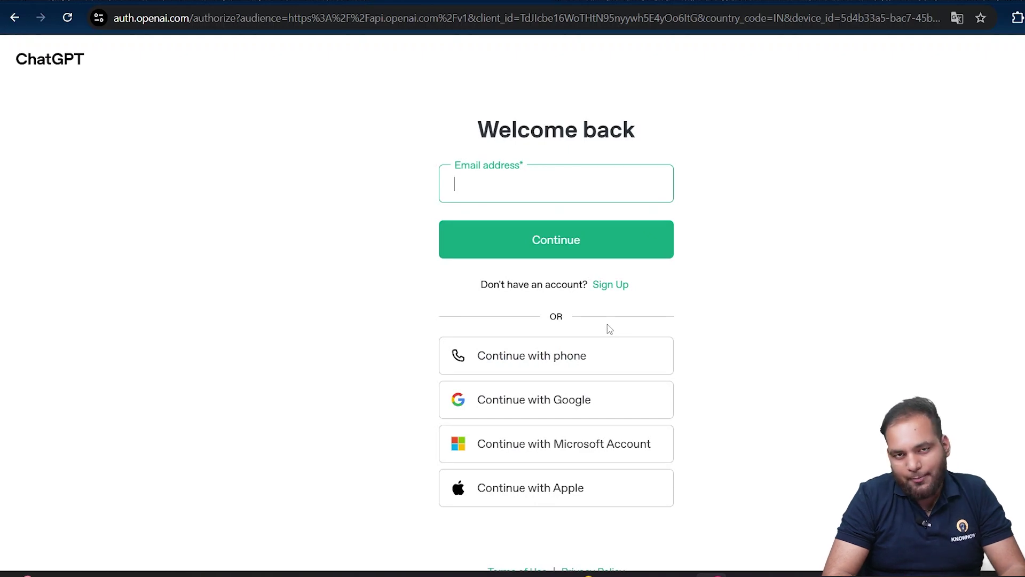
click(580, 407)
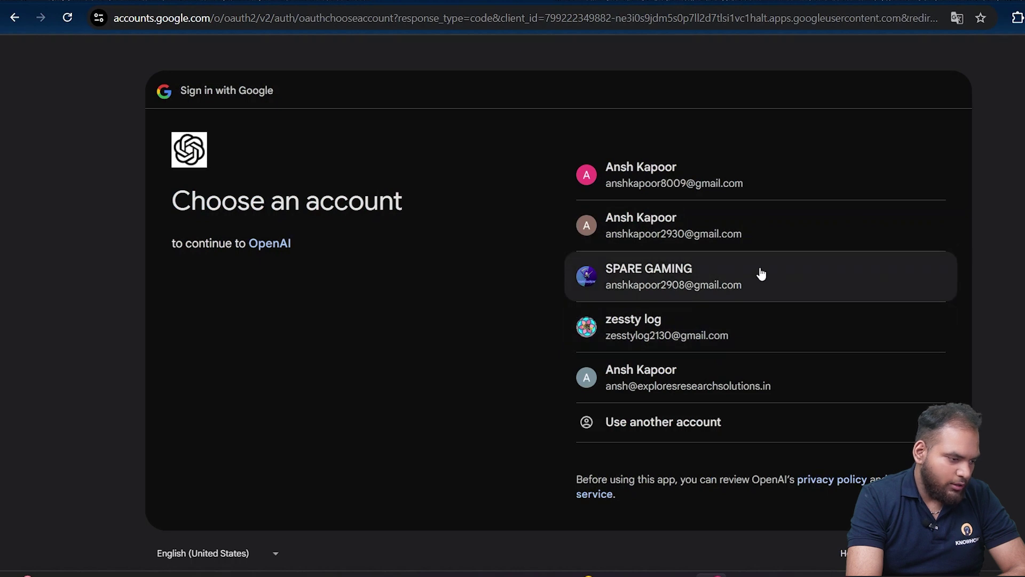
click(704, 328)
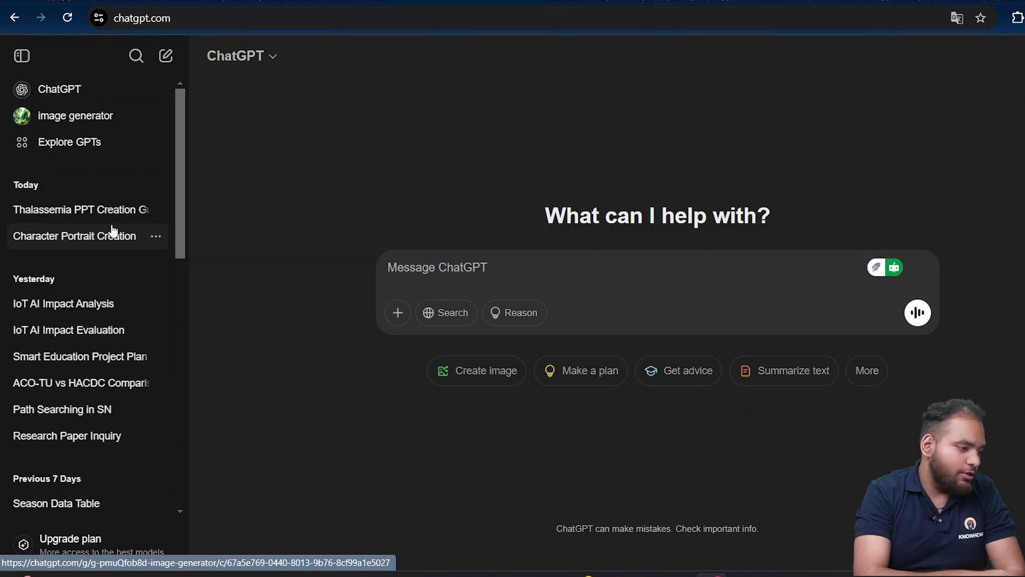
Step: View the earlier "IoT AI Impact Analysis" chat, and start a new chat with the message "hey"
click(165, 63)
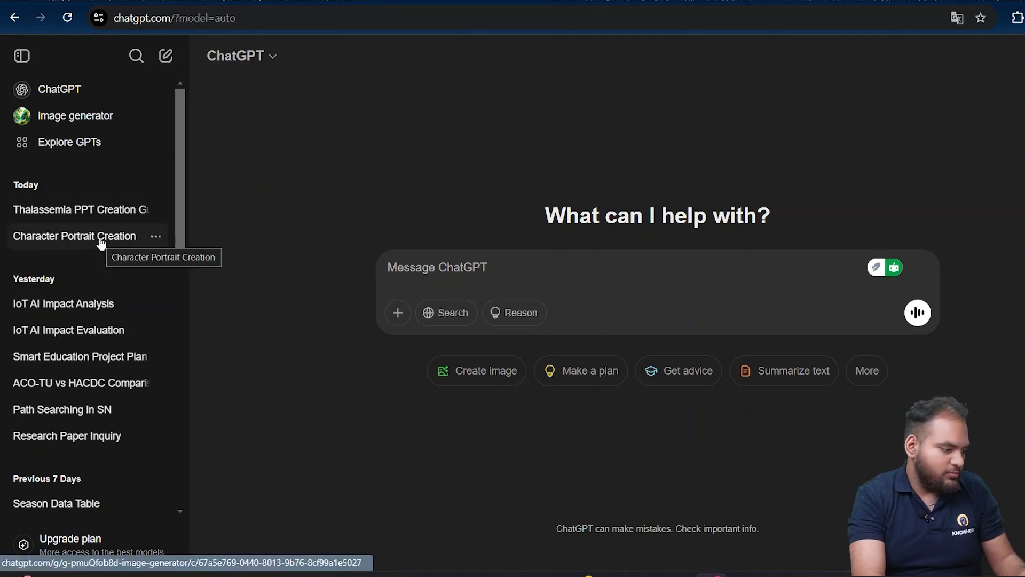
click(91, 309)
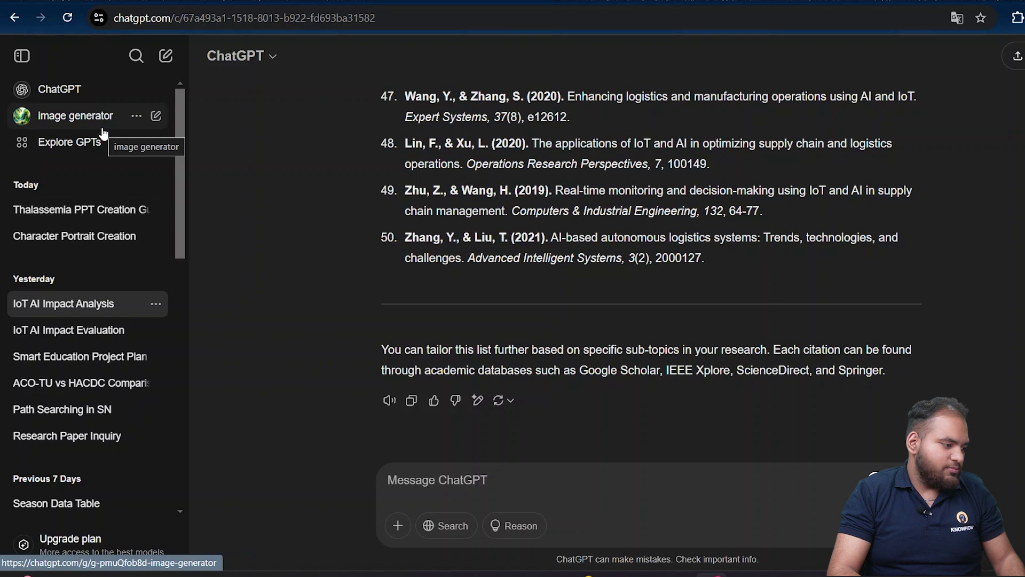
click(166, 57)
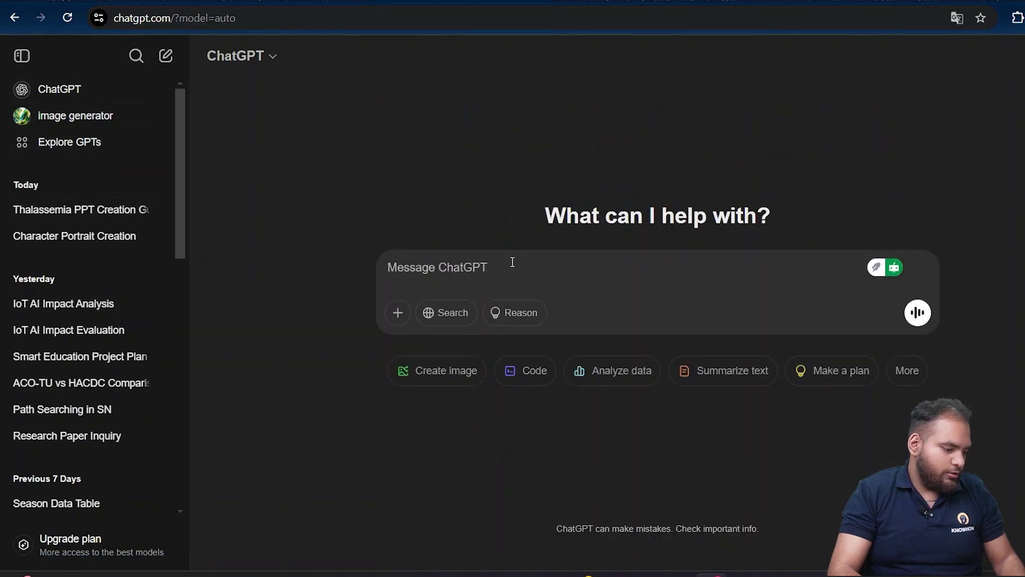
text(hey)
key(Return)
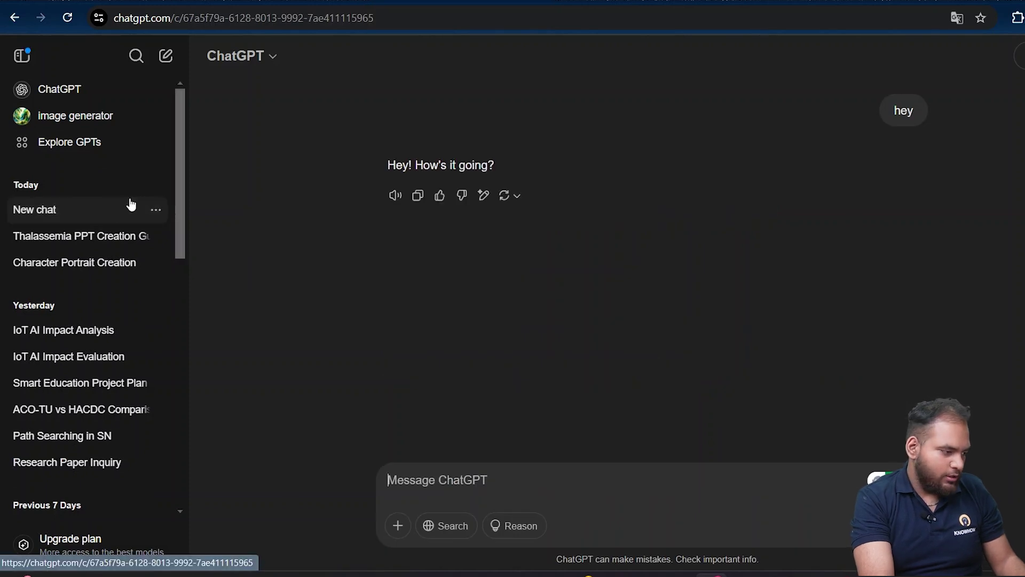
click(157, 211)
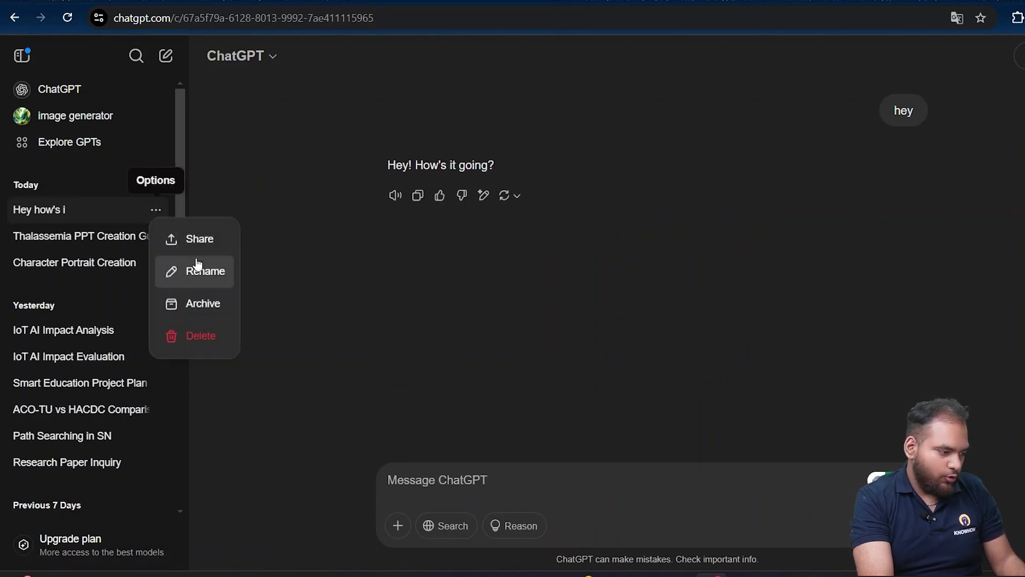
click(197, 273)
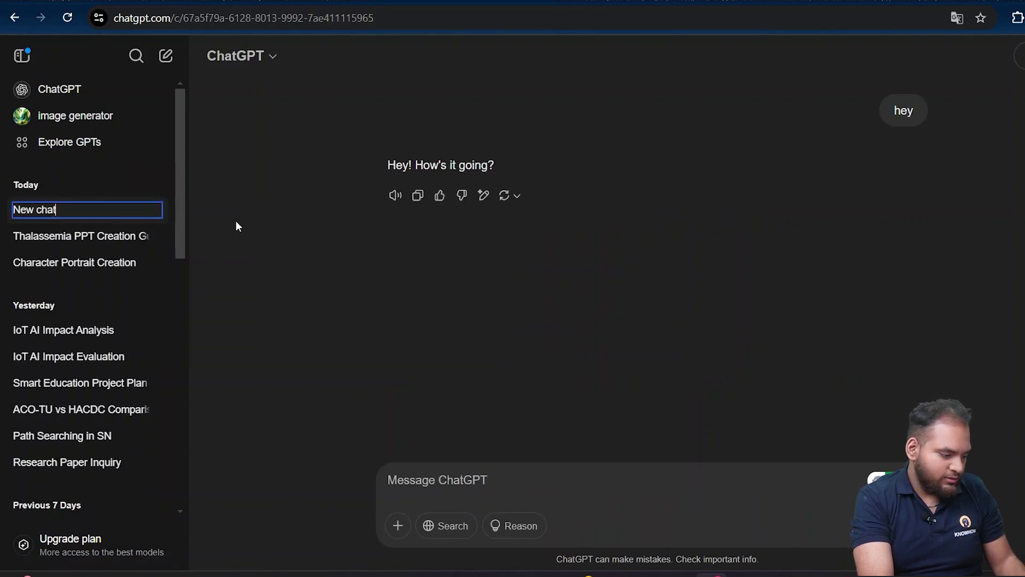
key(ctrl+s)
click(510, 302)
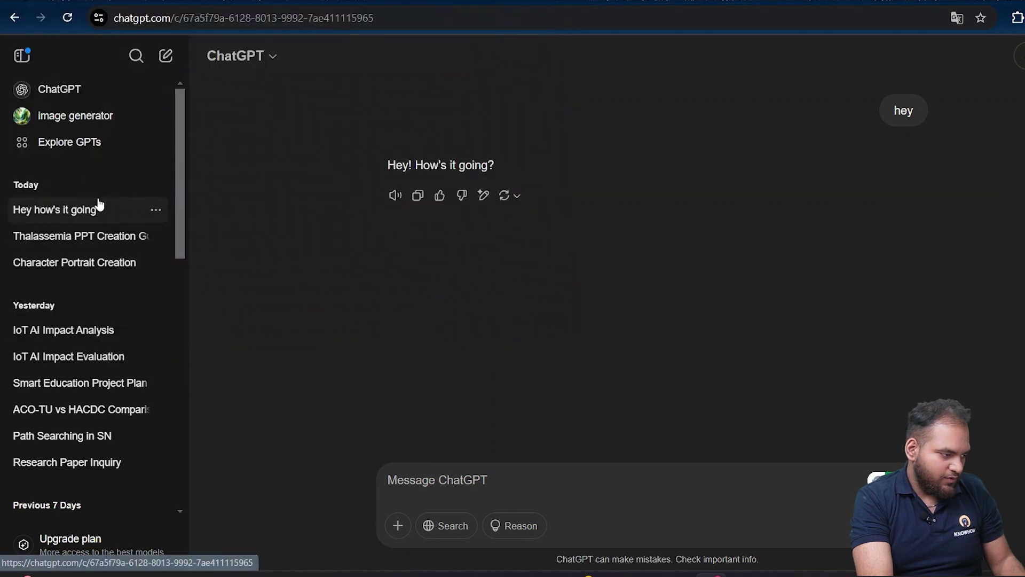
Step: Rename the new chat in the history as "youtube_video"
click(155, 211)
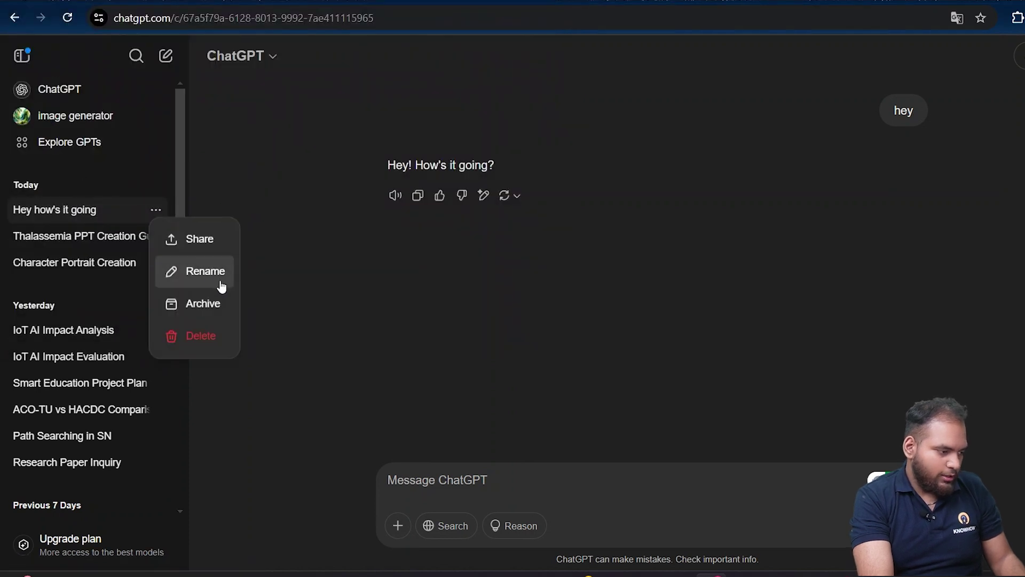
click(219, 284)
triple_click(111, 212)
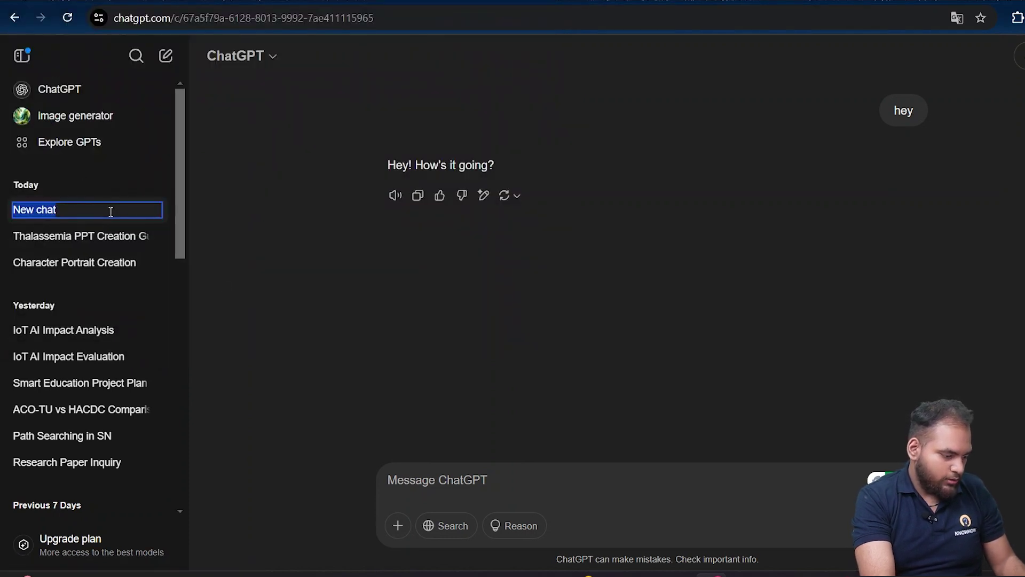
click(111, 211)
text(youtube_video)
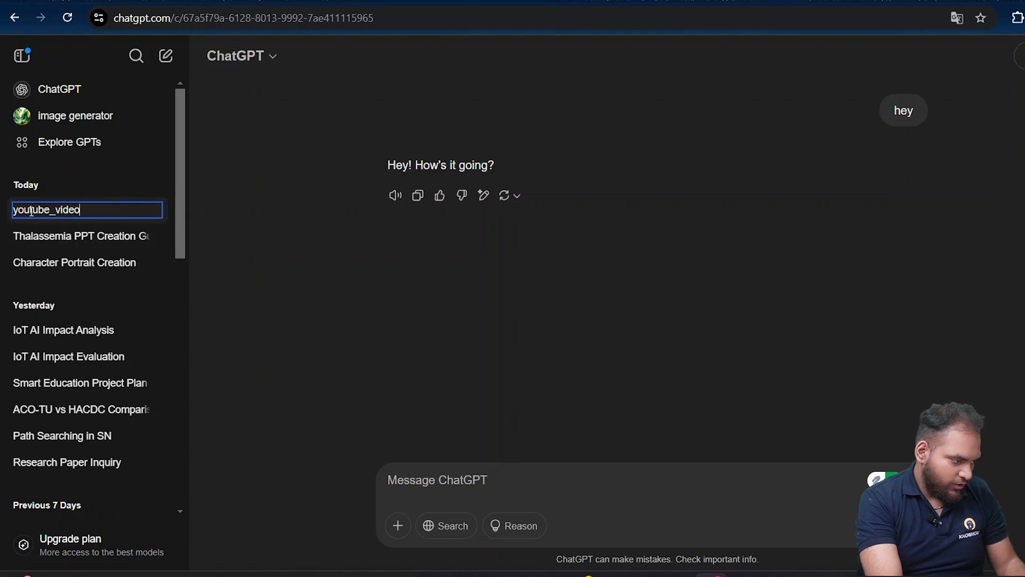
key(Return)
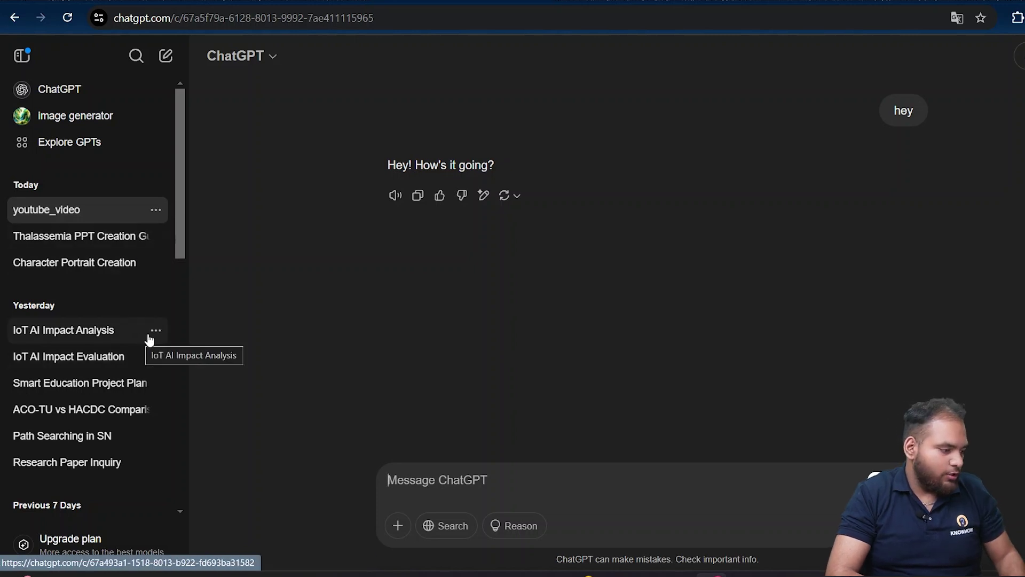
Step: Delete the "Path Searching in SN" chat from the history
scroll(144, 488, down, 1)
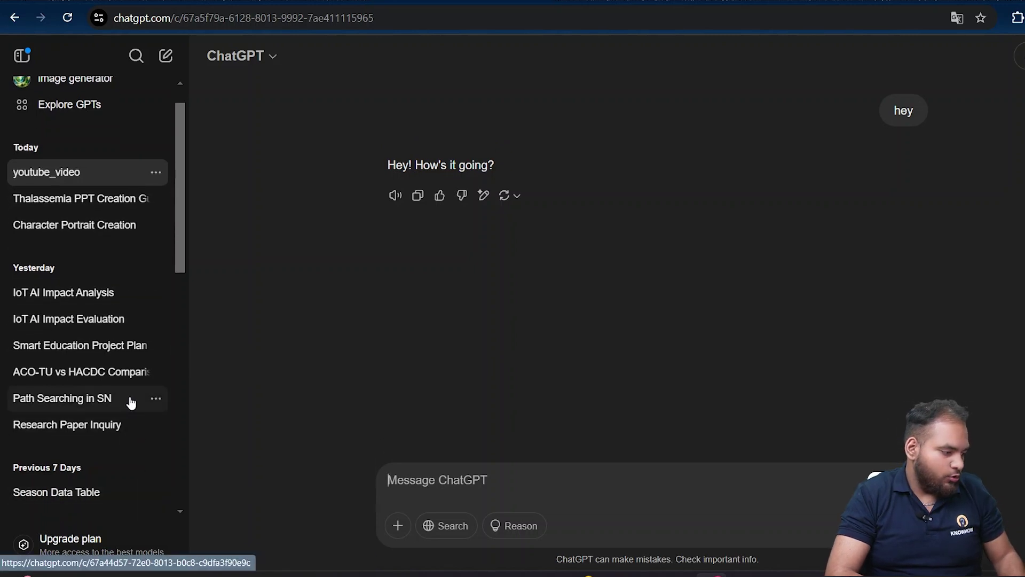
click(156, 398)
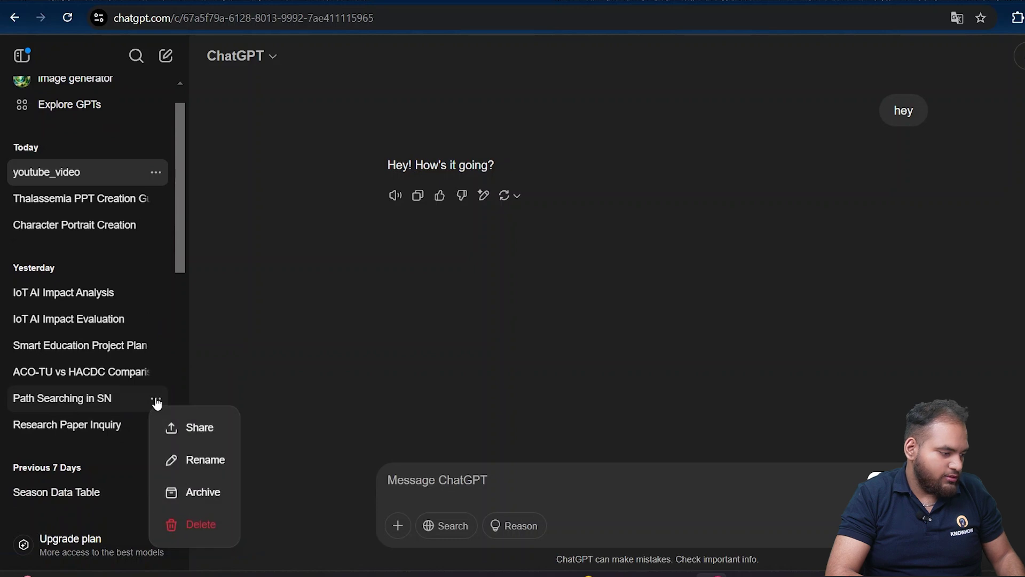
click(195, 524)
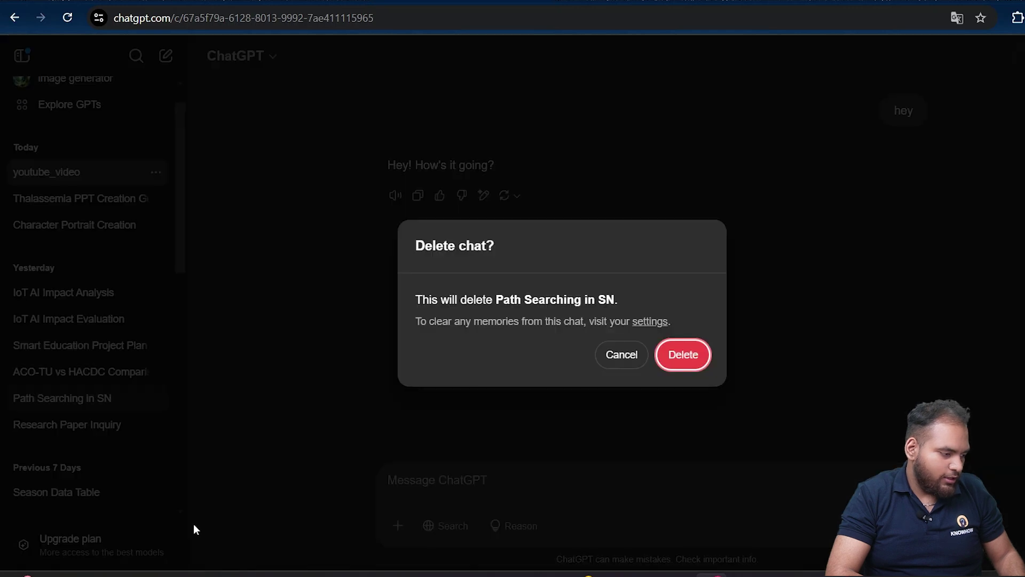
click(680, 357)
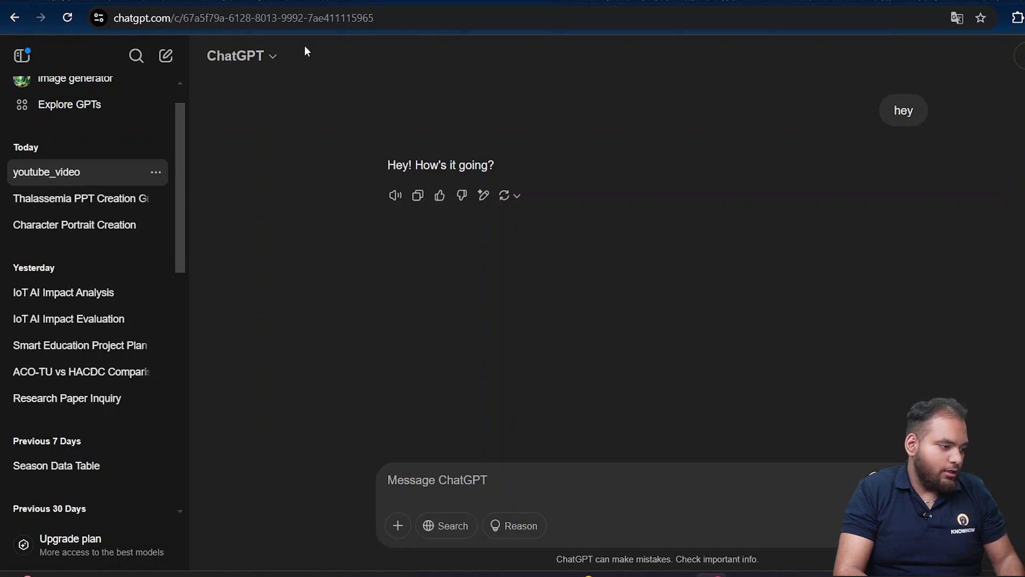
click(273, 56)
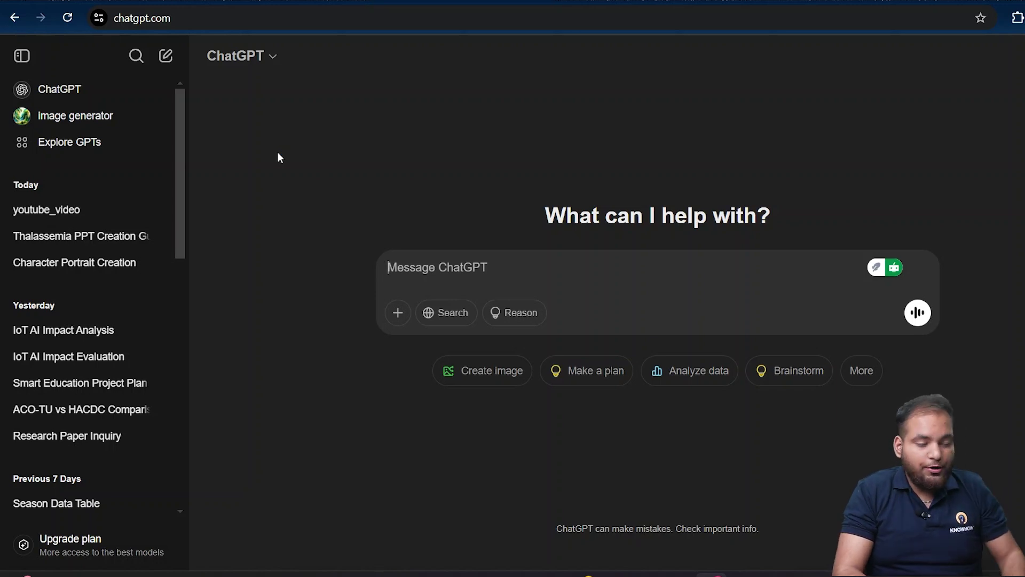
Step: Customize ChatGPT by saving "I am a beginner and I wanr explain concept in simple terms" as what it should know about the account owner
click(996, 60)
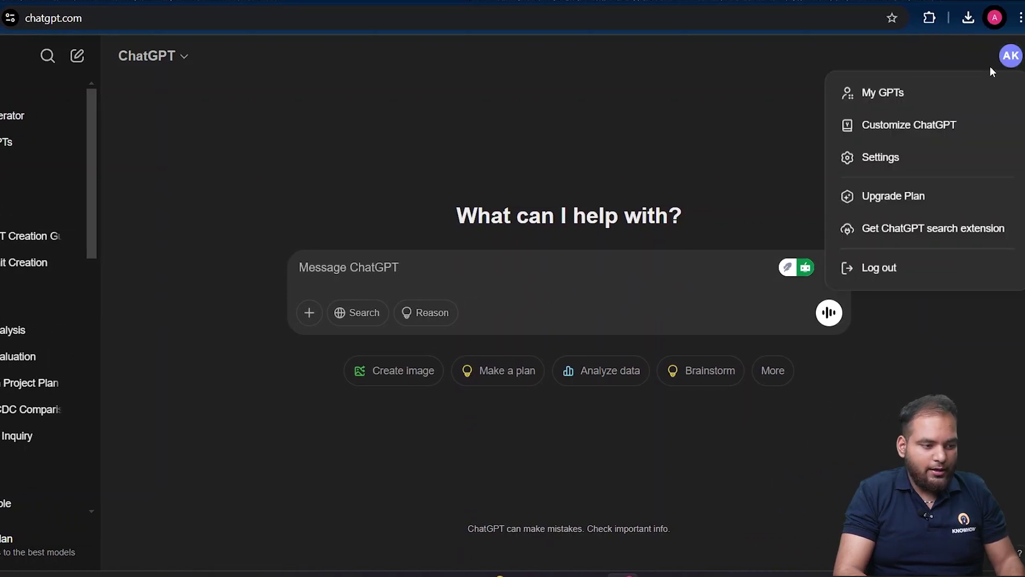
click(918, 120)
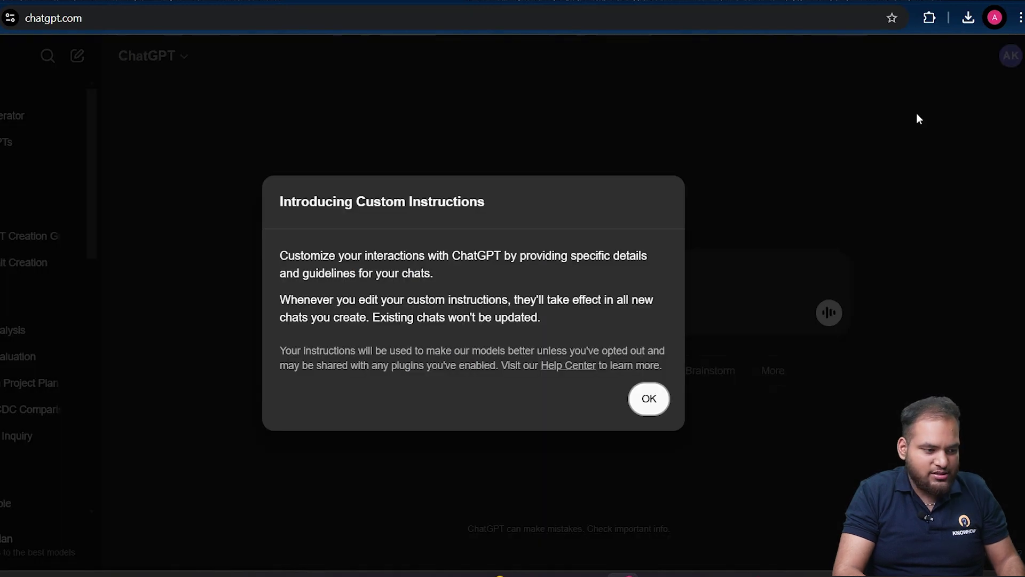
click(649, 398)
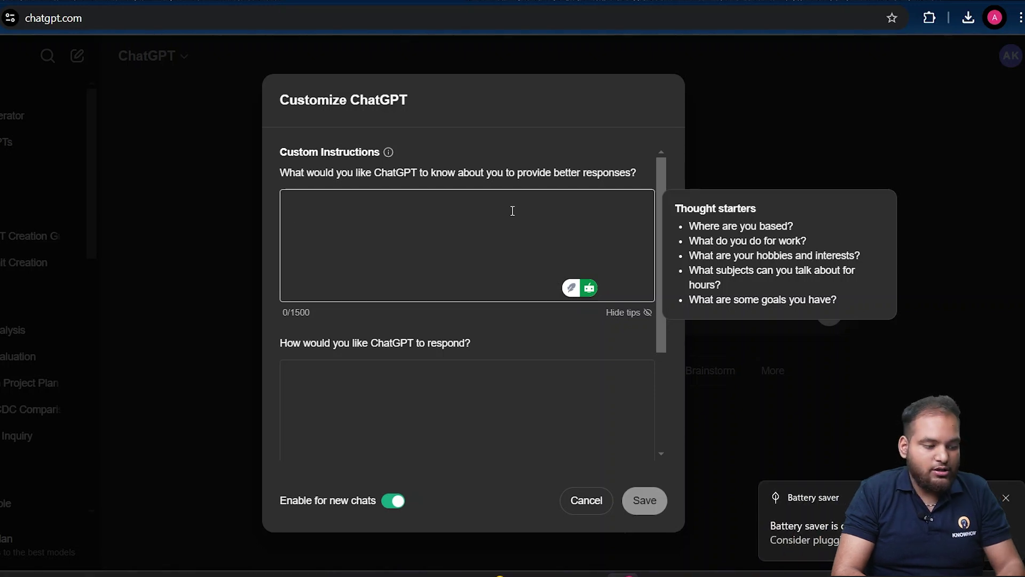
click(1007, 498)
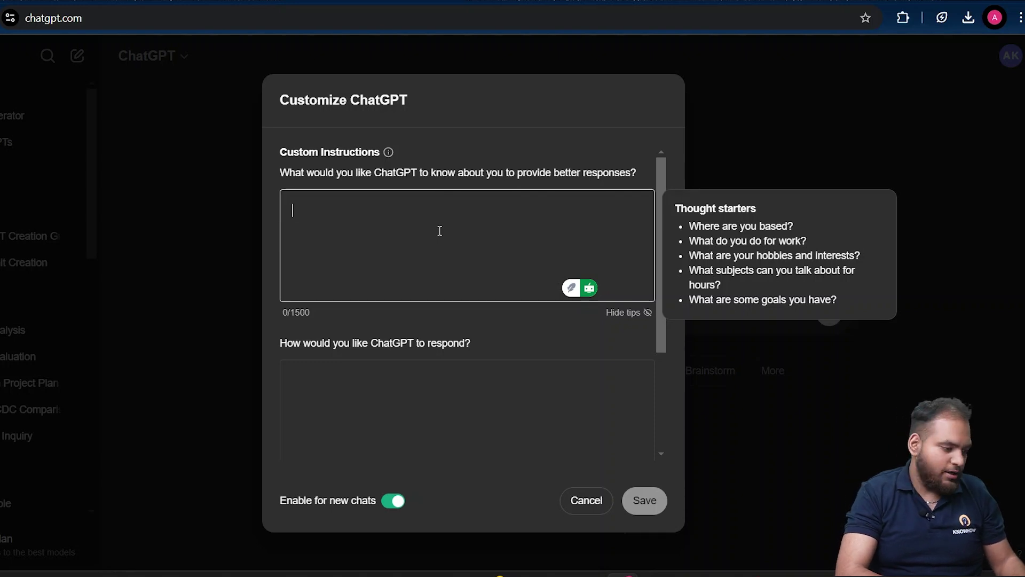
text(I am a beginner)
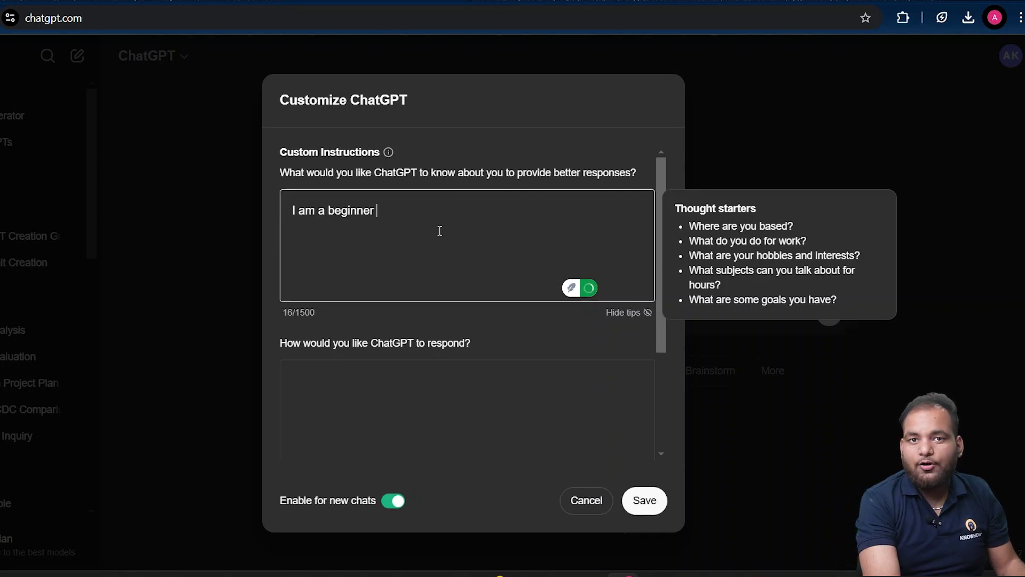
text(and I wanr explain concept in simple terms)
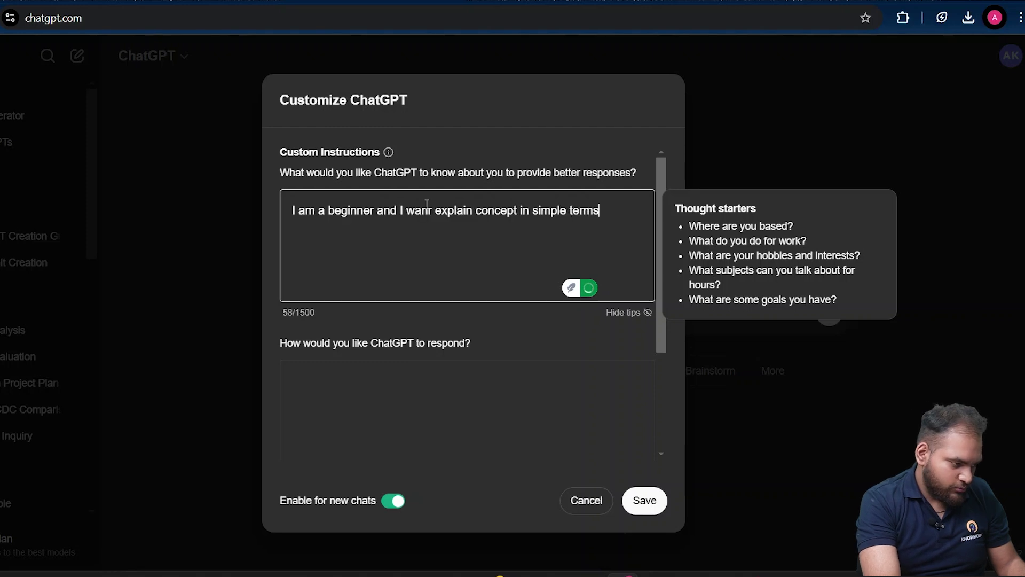
click(646, 500)
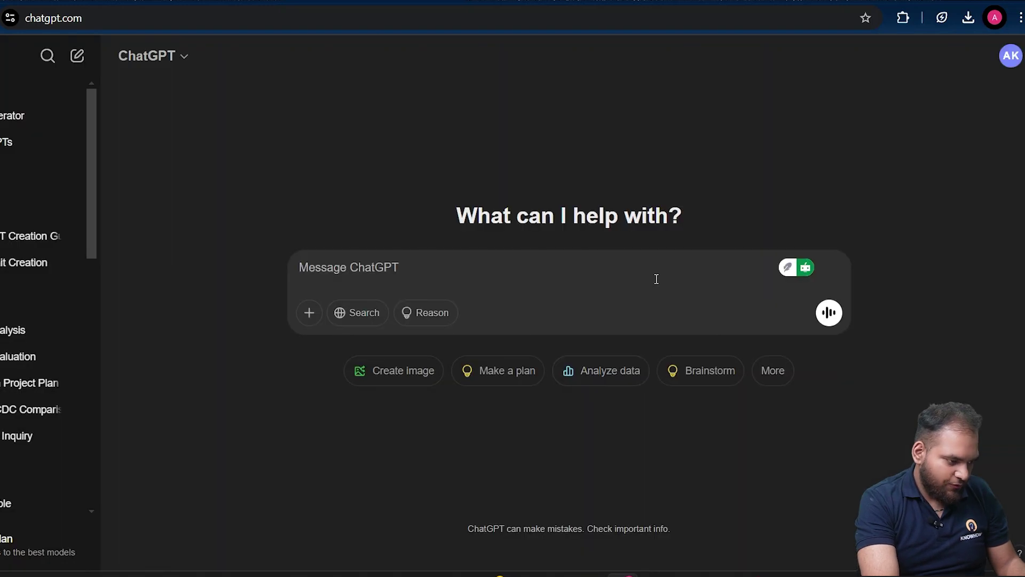
Step: Send the prompt "hey tell me something about ai" in a new chat
text(hey tell me)
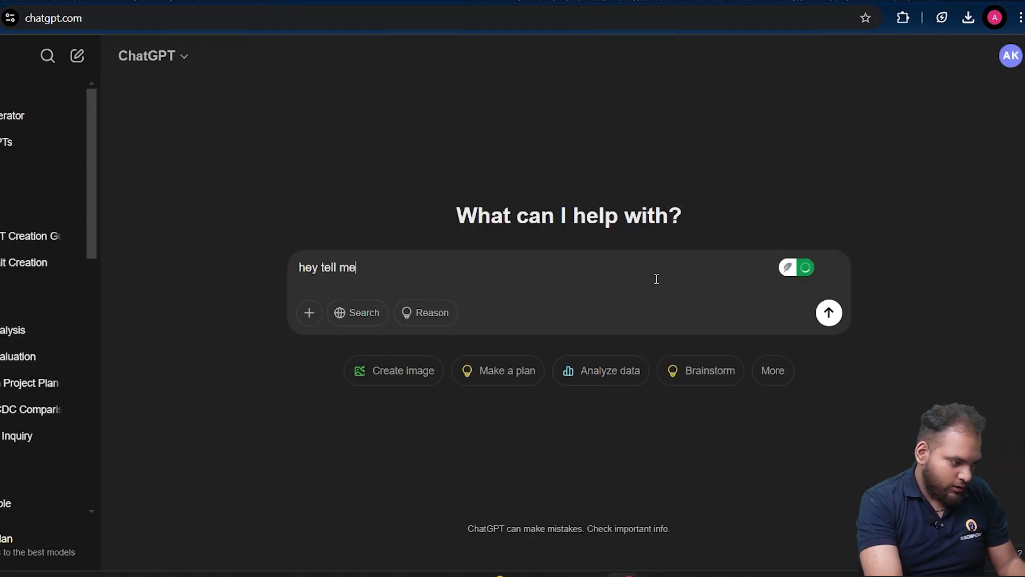
text( something ab)
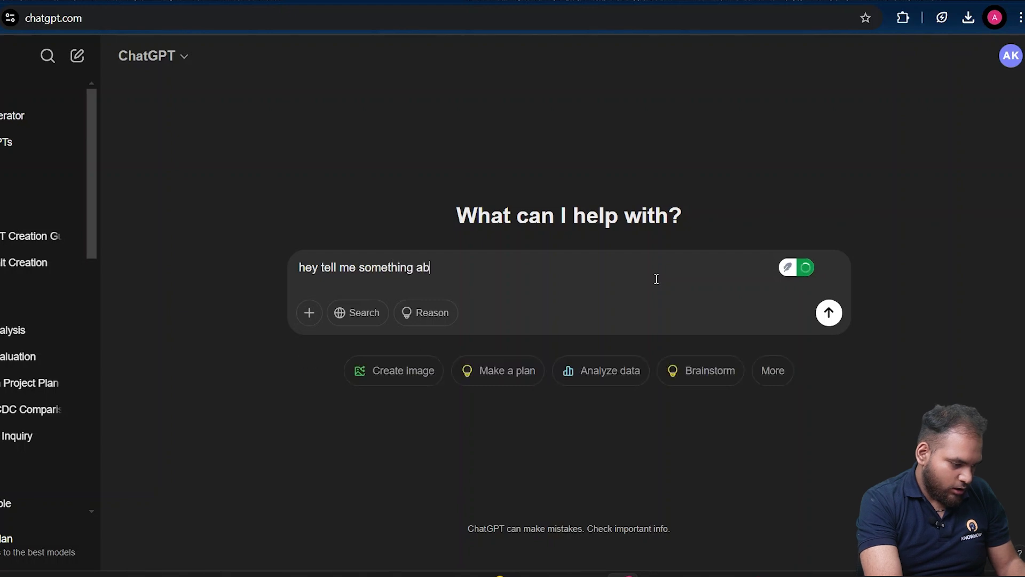
text(out ai)
key(Return)
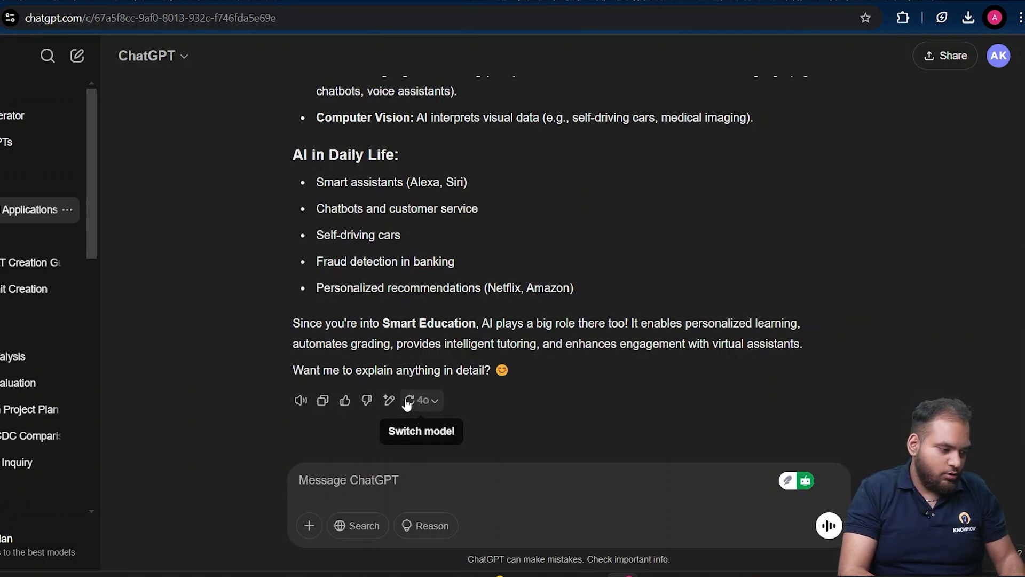
Step: Regenerate the answer about AI with the o3-mini model
click(425, 404)
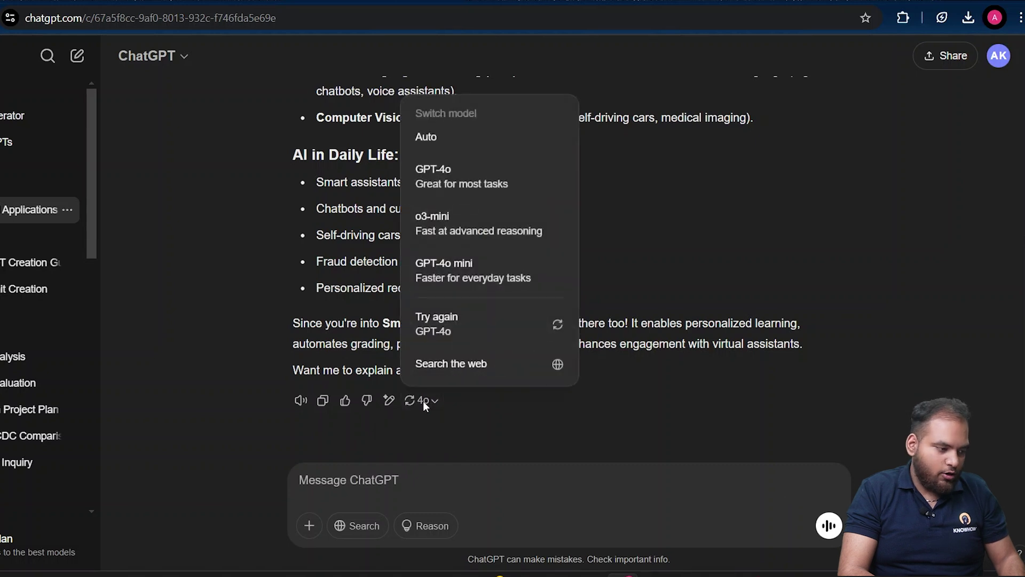
click(422, 472)
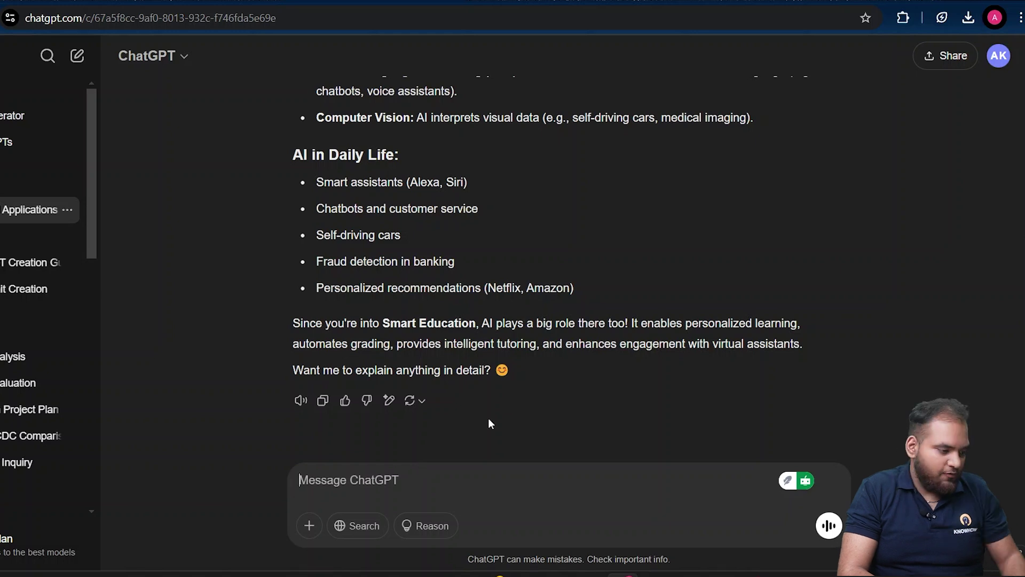
click(413, 403)
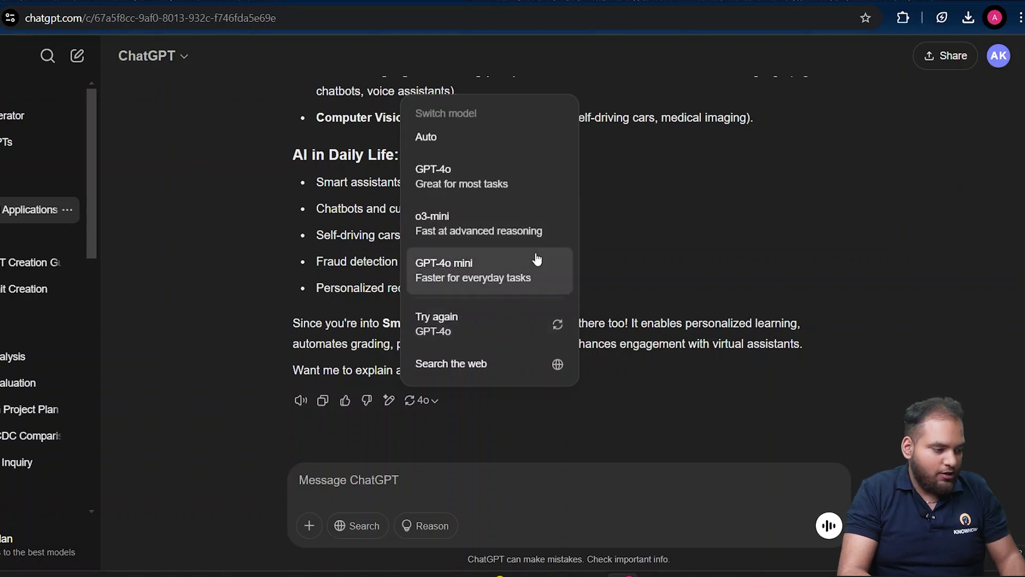
click(535, 233)
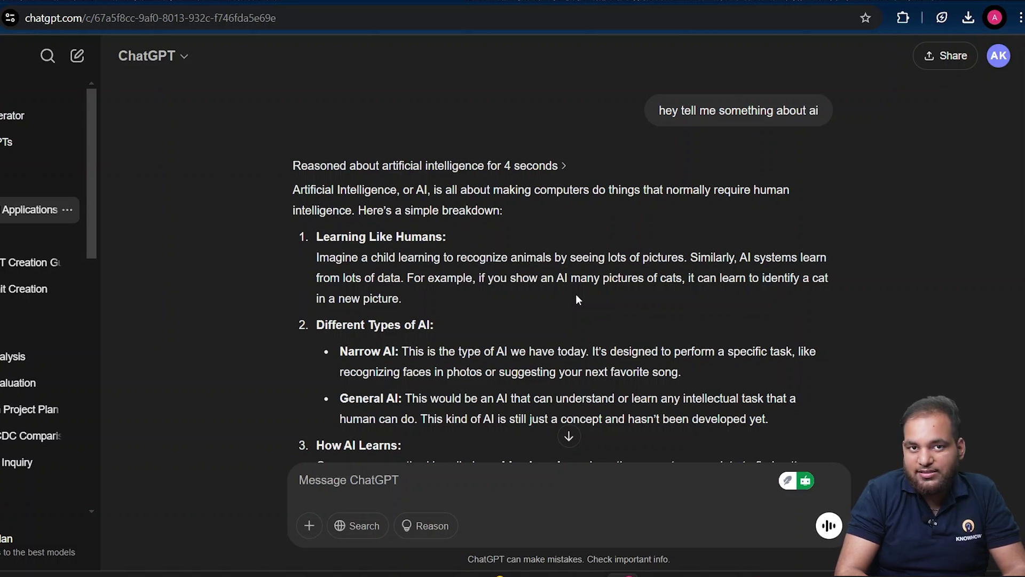
Step: Send the prompt "hey tell me something about deepseek ai" in the current chat
click(497, 493)
text(hey tell me something about )
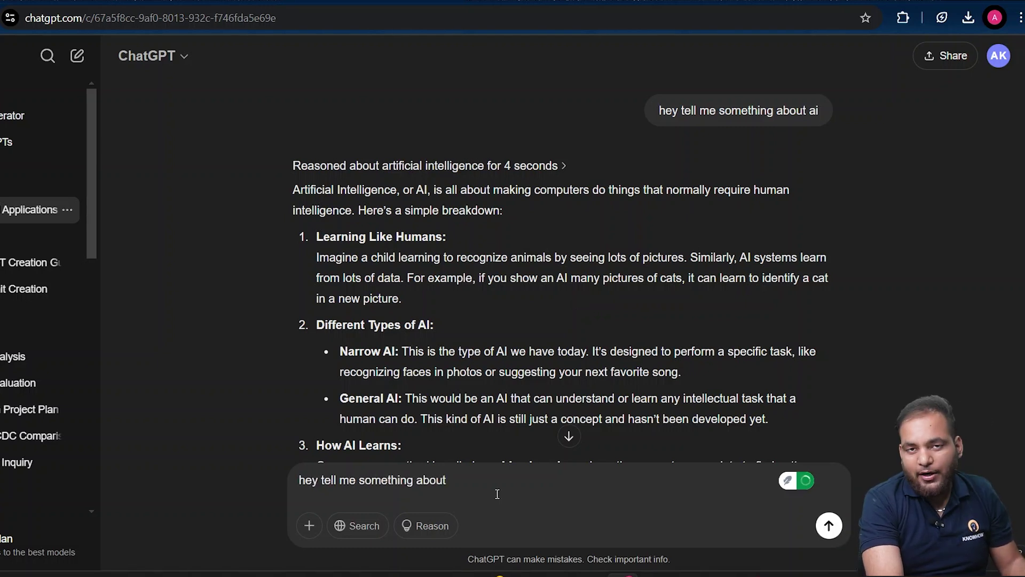
text(deepseek ai)
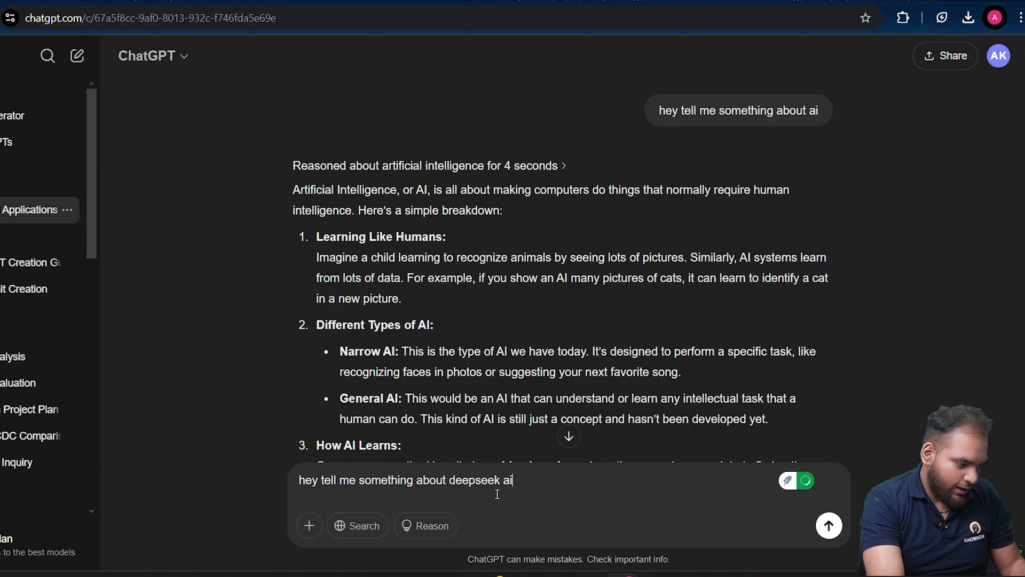
key(Return)
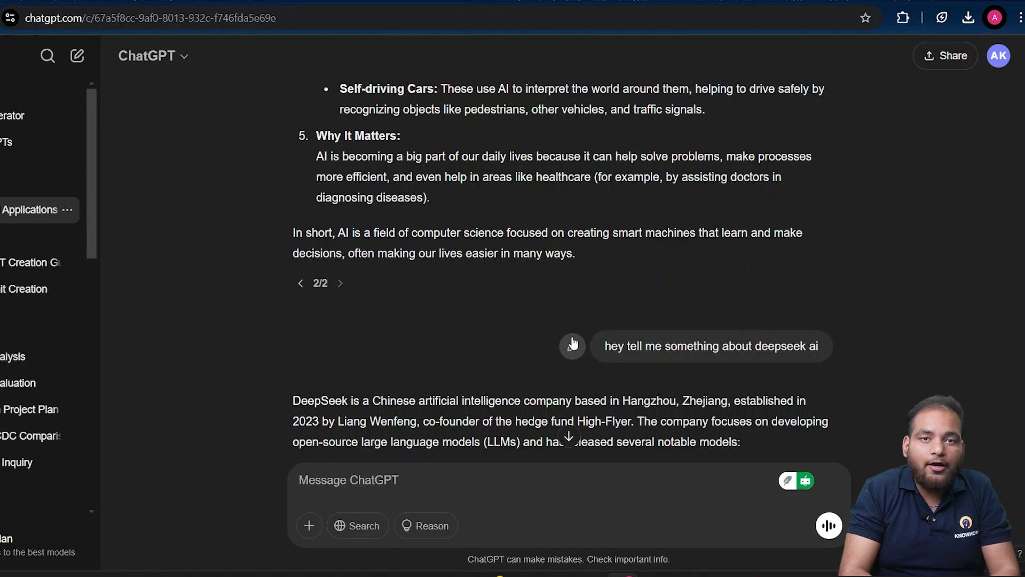
Step: Read through the DeepSeek answer and send the follow-up prompt "make it funnier for me"
scroll(571, 342, down, 10)
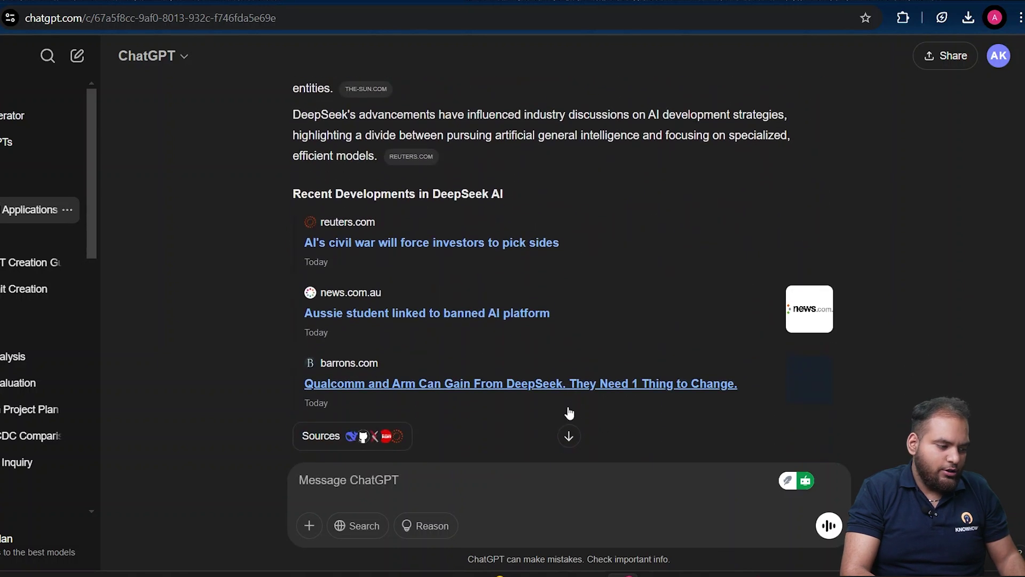
scroll(492, 258, down, 3)
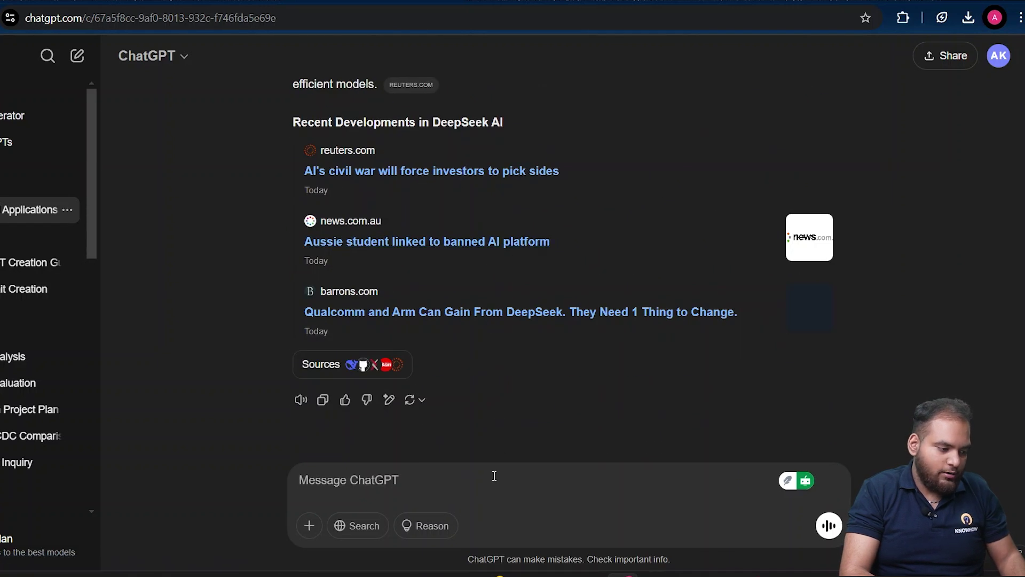
text(make it funnier for m)
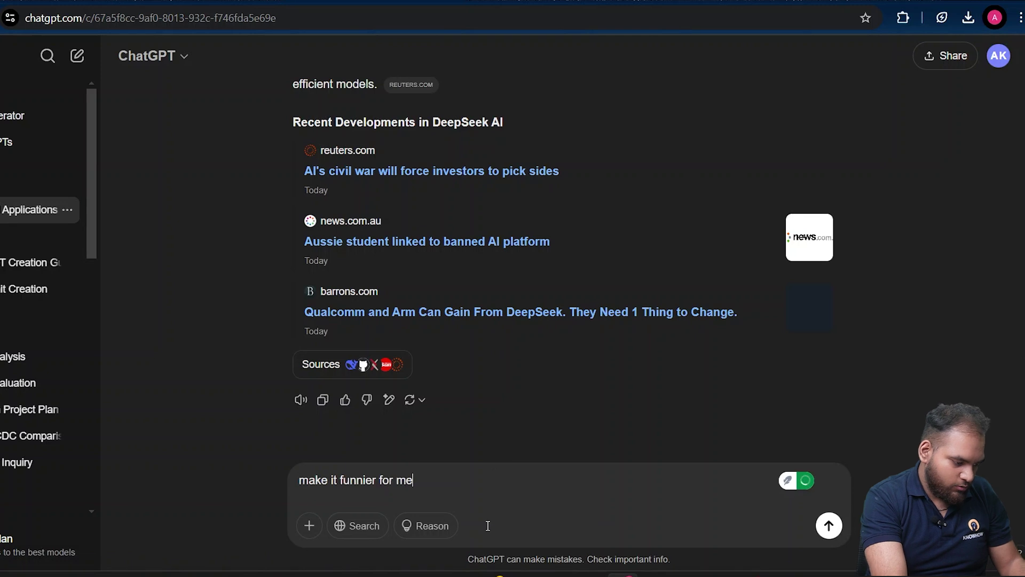
text(e)
key(Return)
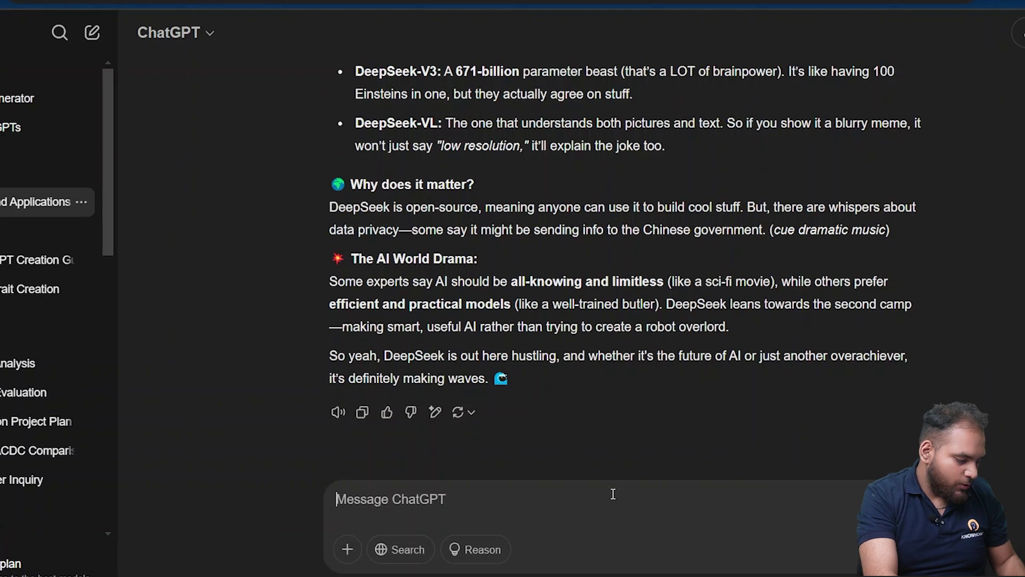
Step: Copy the last response, paste it into the message field and undo the paste
key(ctrl+shift+c)
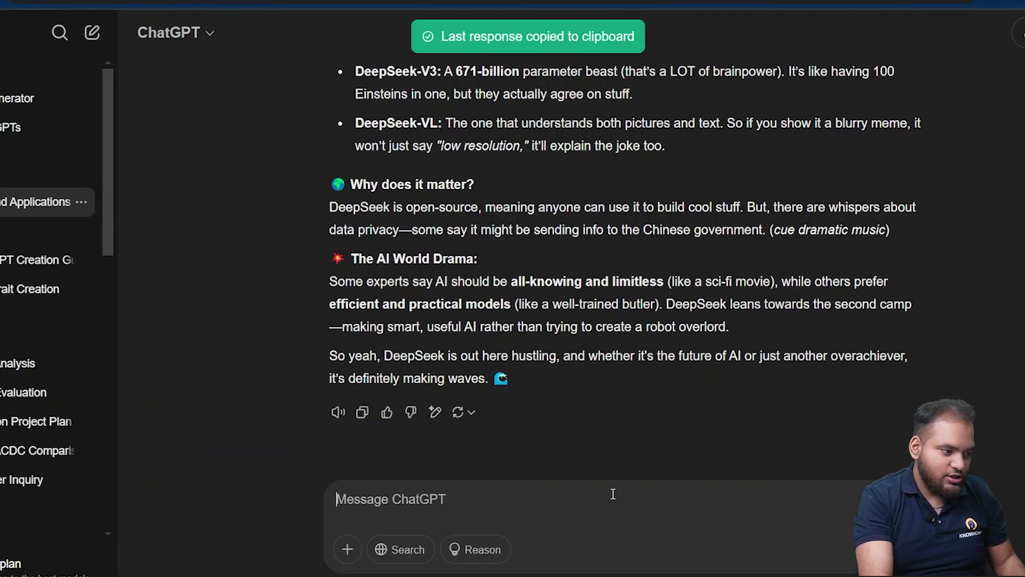
key(ctrl+v)
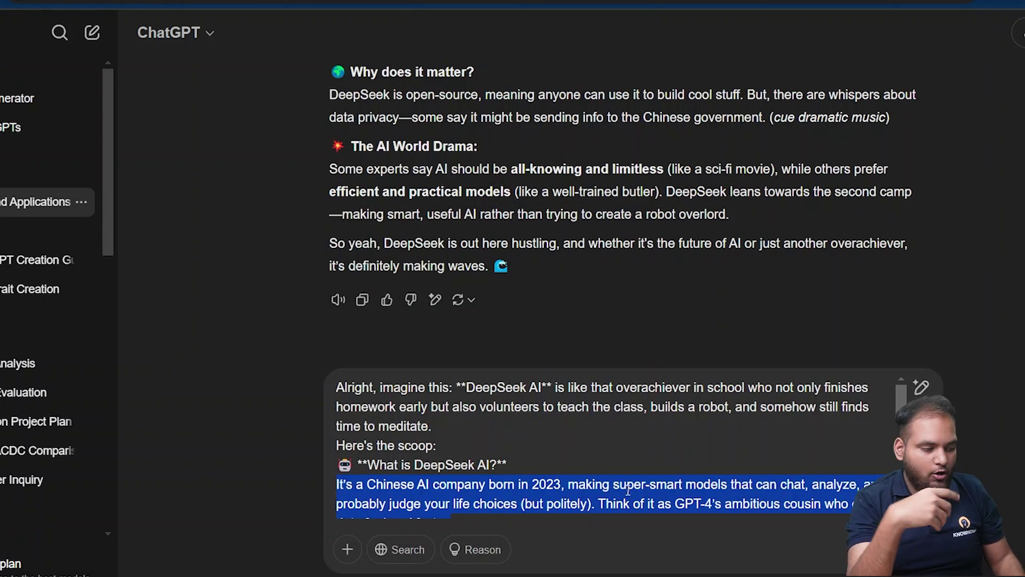
key(ctrl+z)
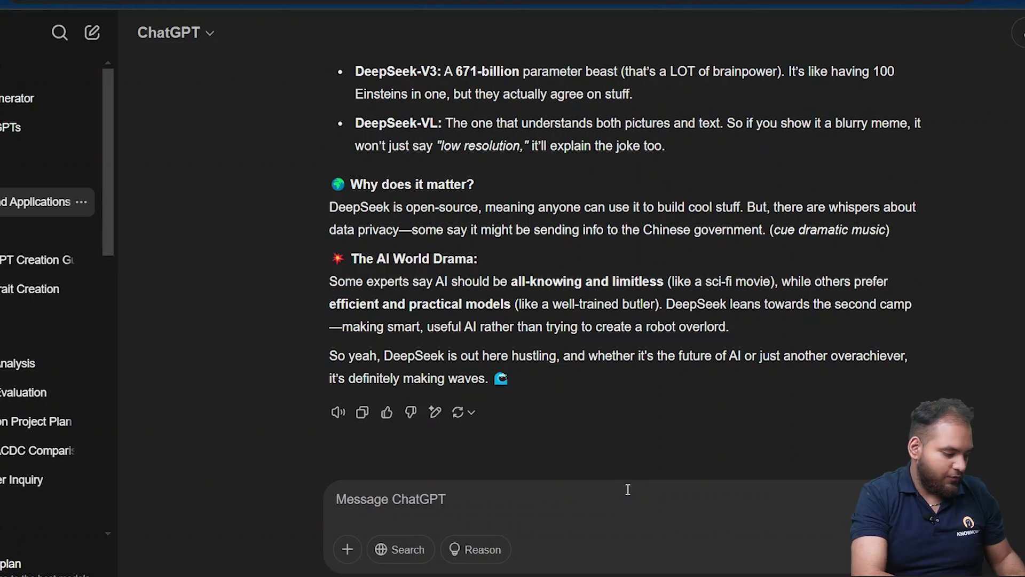
Step: Open the chat history search to view past chats, and close it
key(ctrl+k)
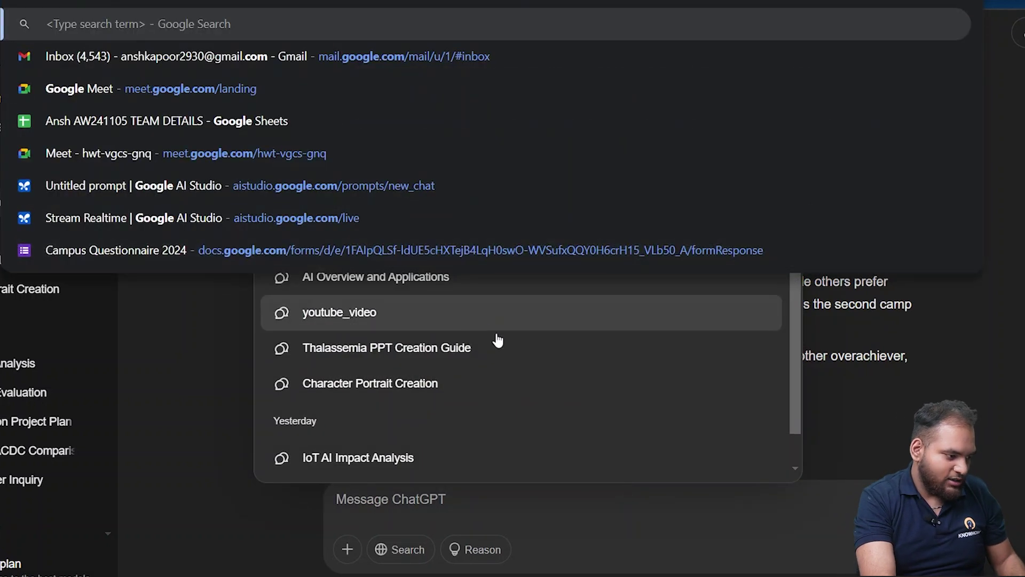
key(Escape)
key(ctrl+k)
key(Escape)
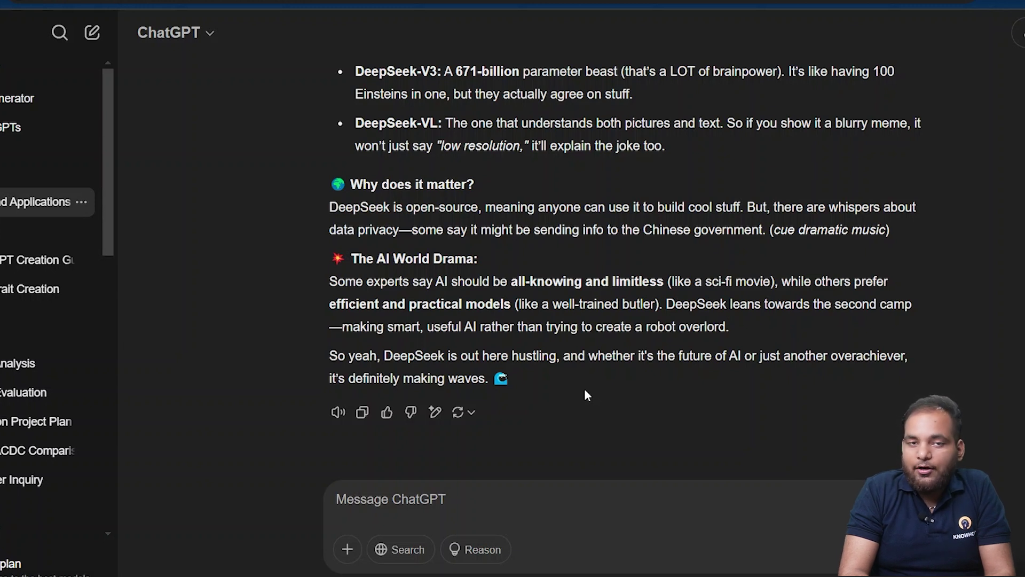
Step: Send the prompt "write about fitness" in the current chat
click(560, 503)
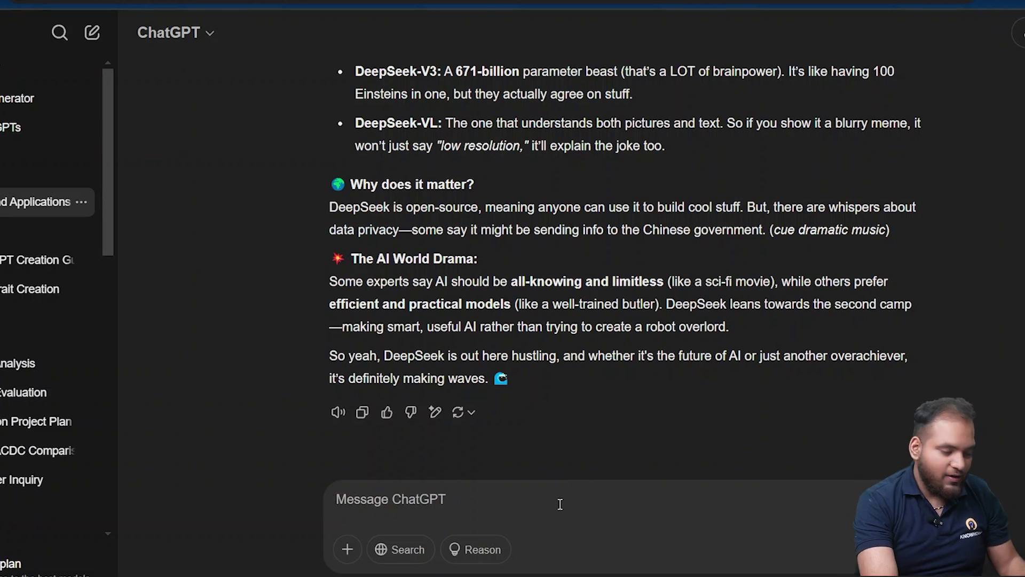
text(write)
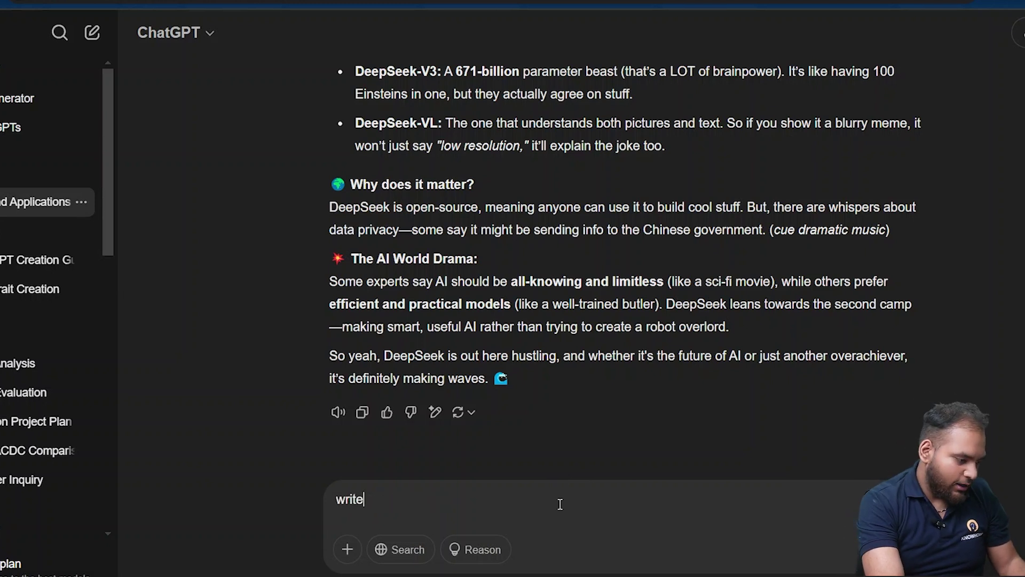
text( about fitness)
key(Return)
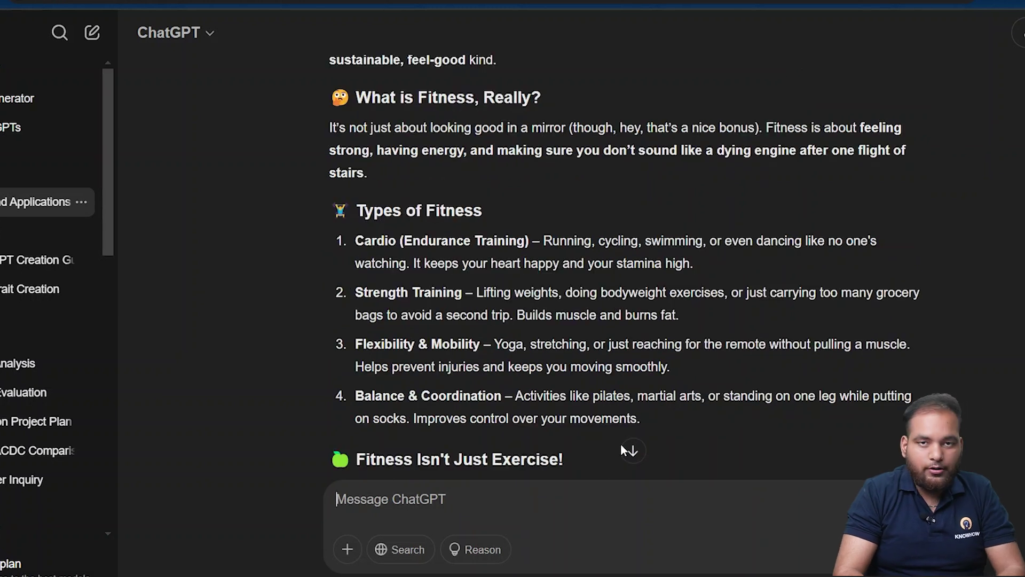
Step: Send the prompt "now write a 200 words blog on weight loss with pro tips and with science backed device"
text(now)
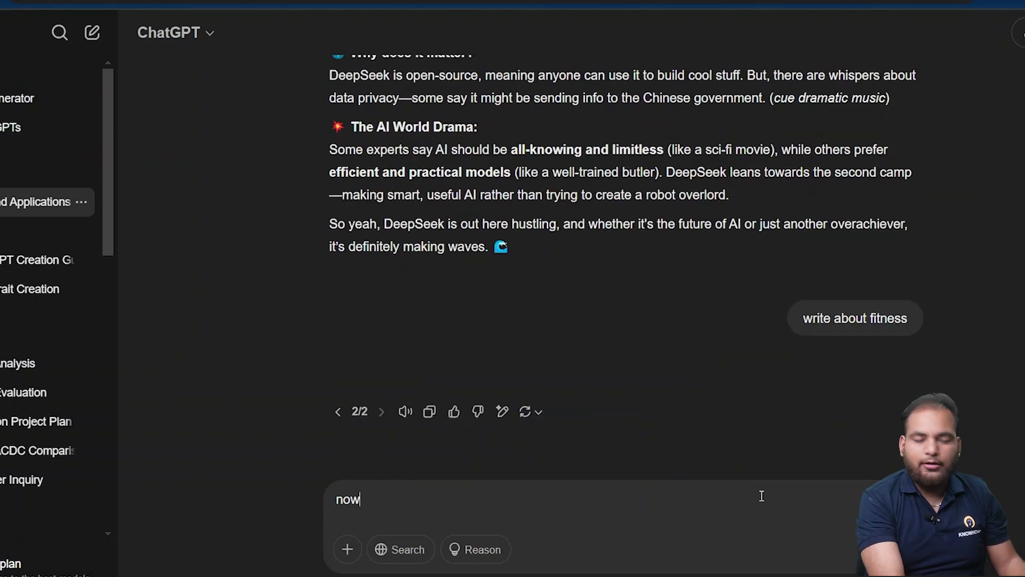
text( write a 200 w)
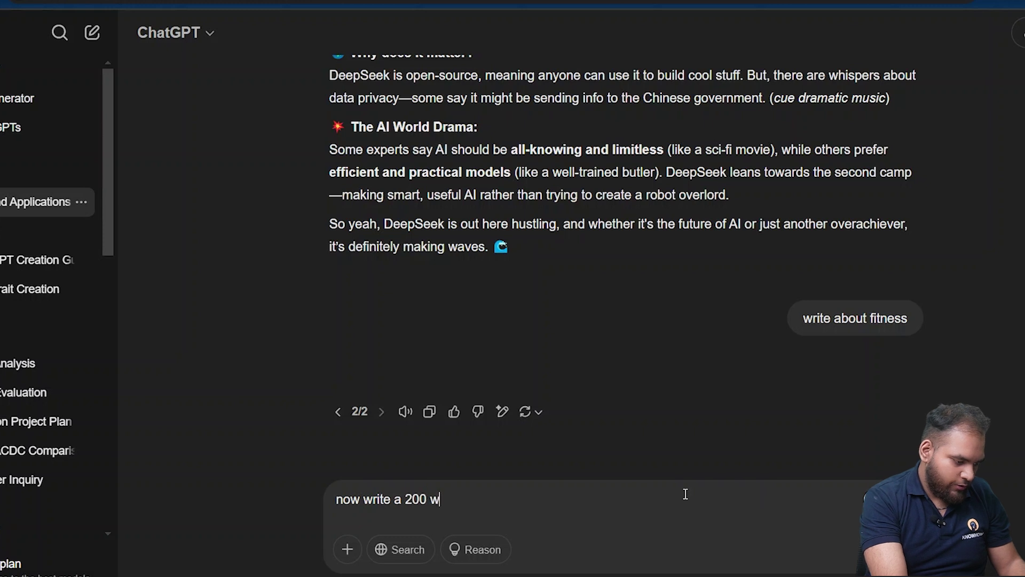
text(ords blog on )
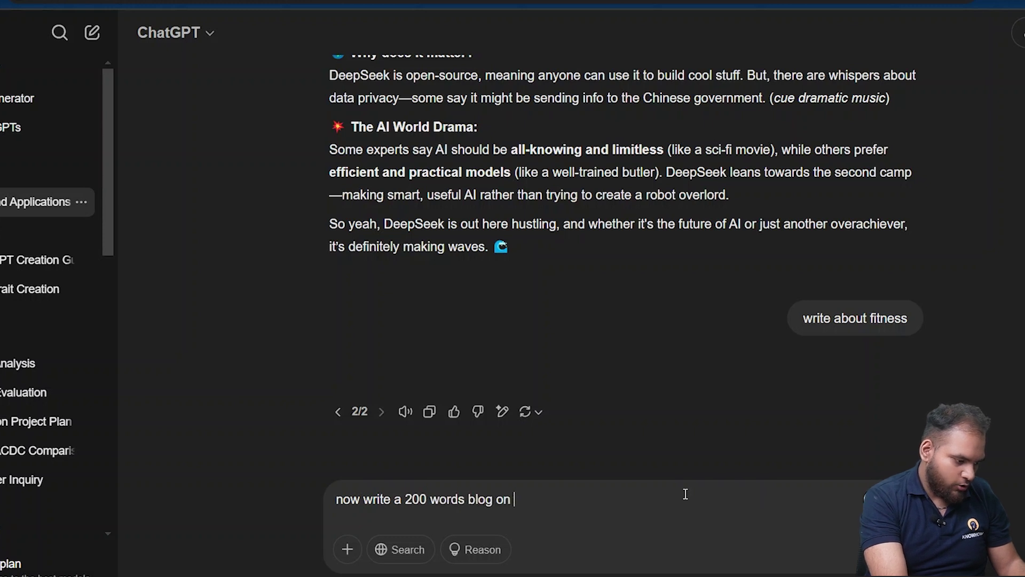
text(weight loss wi)
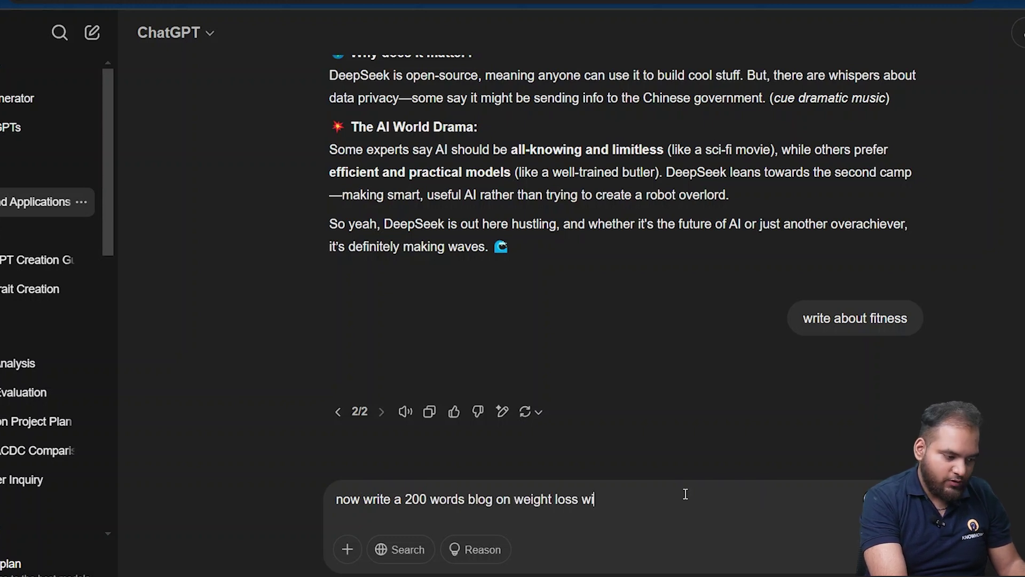
text(th pro tipos)
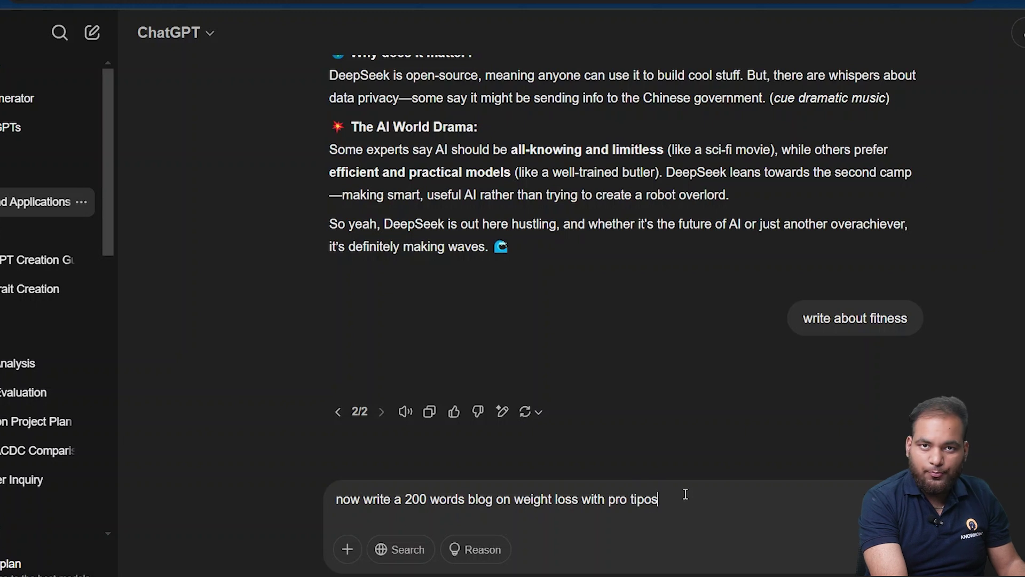
key(BackSpace)
key(BackSpace)
text(s and with science backed )
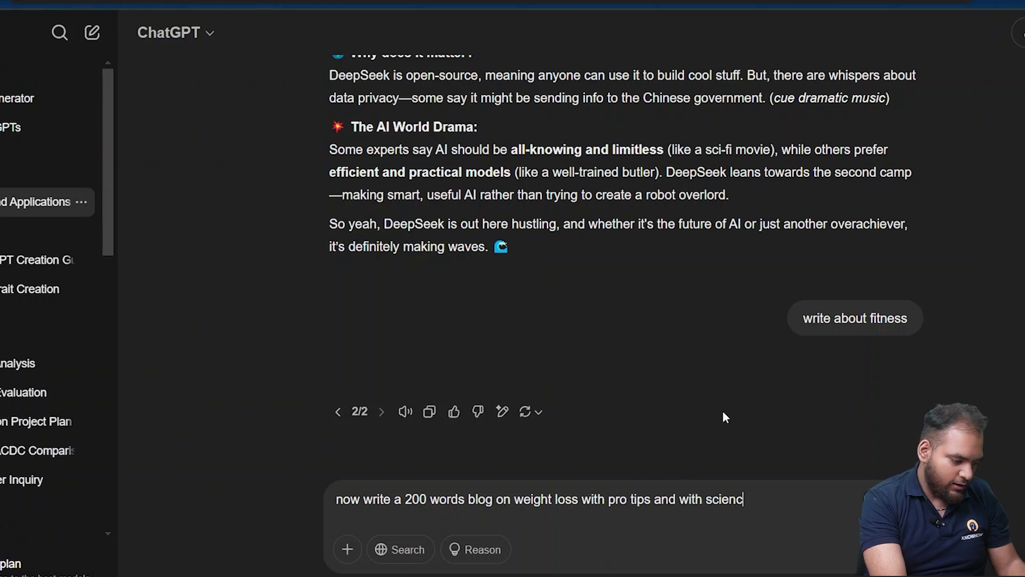
text(device)
key(Return)
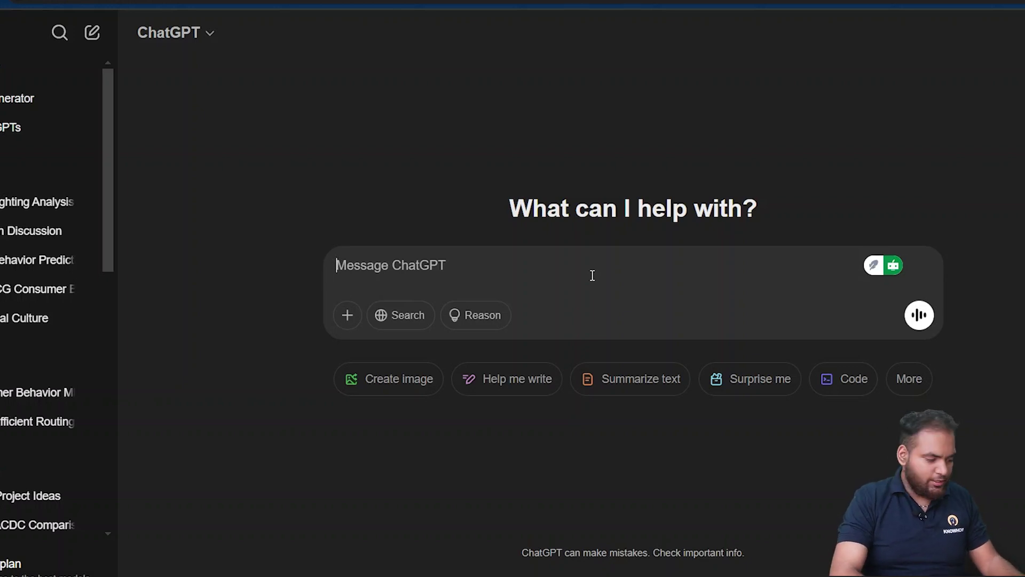
Step: Send the prompt "help me with coding" in a new chat
text(help me with coding)
key(Return)
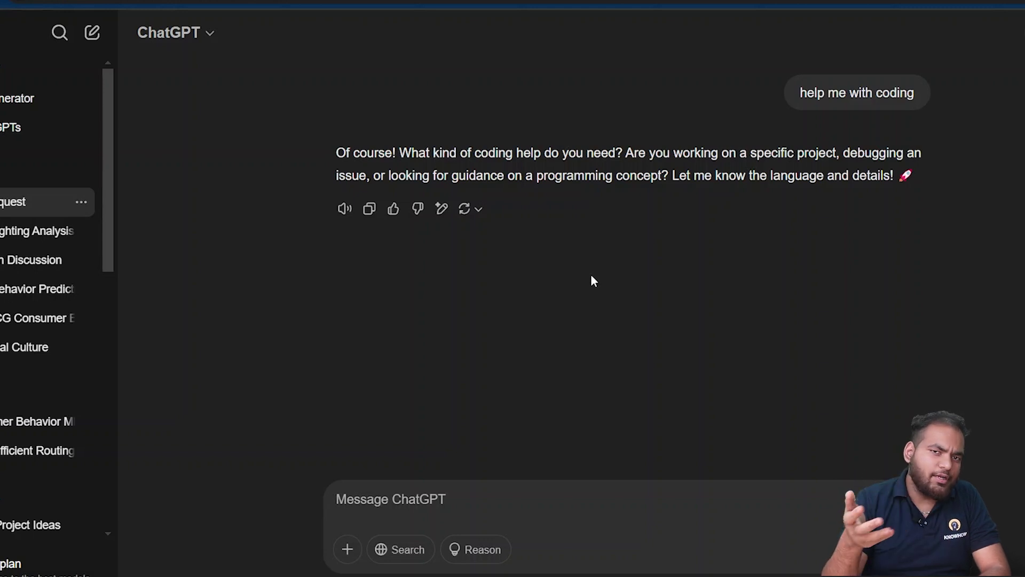
Step: Send the prompt "i am a pyhton beigginer and i want to know how for loop works with real word example"
text(i am a p)
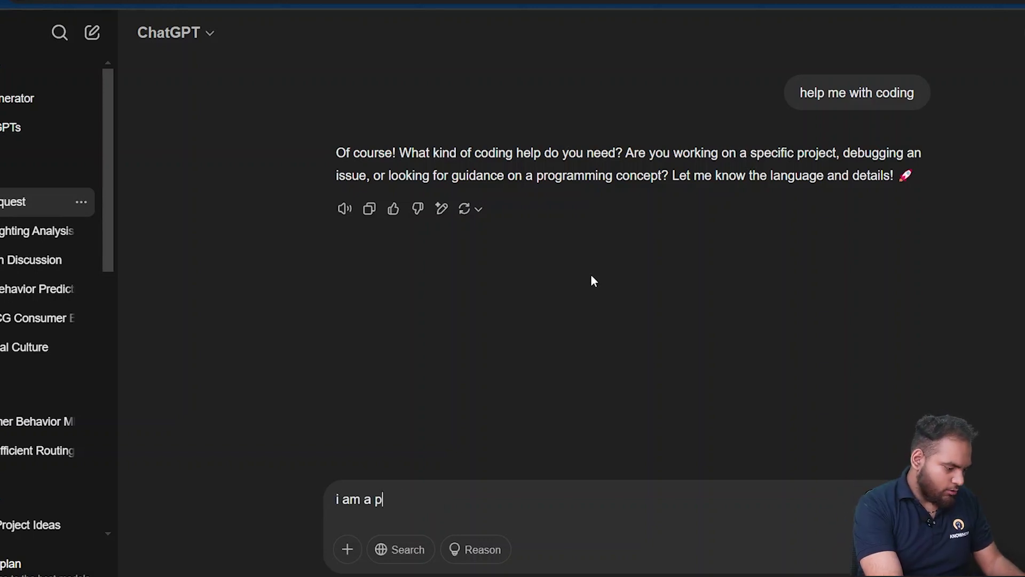
text(yhton beigginer and i)
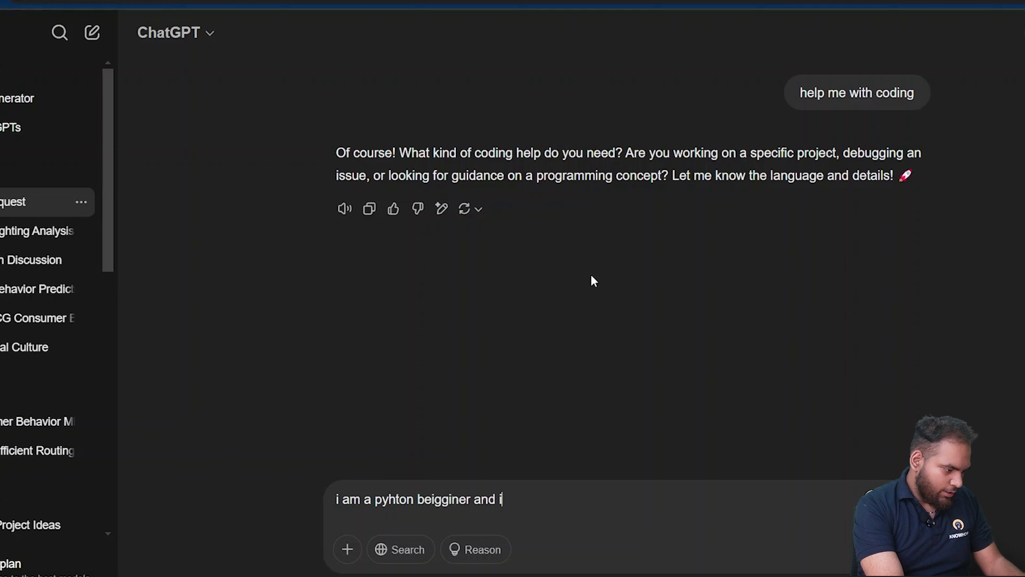
text( want to kn)
key(BackSpace)
text(know how fo)
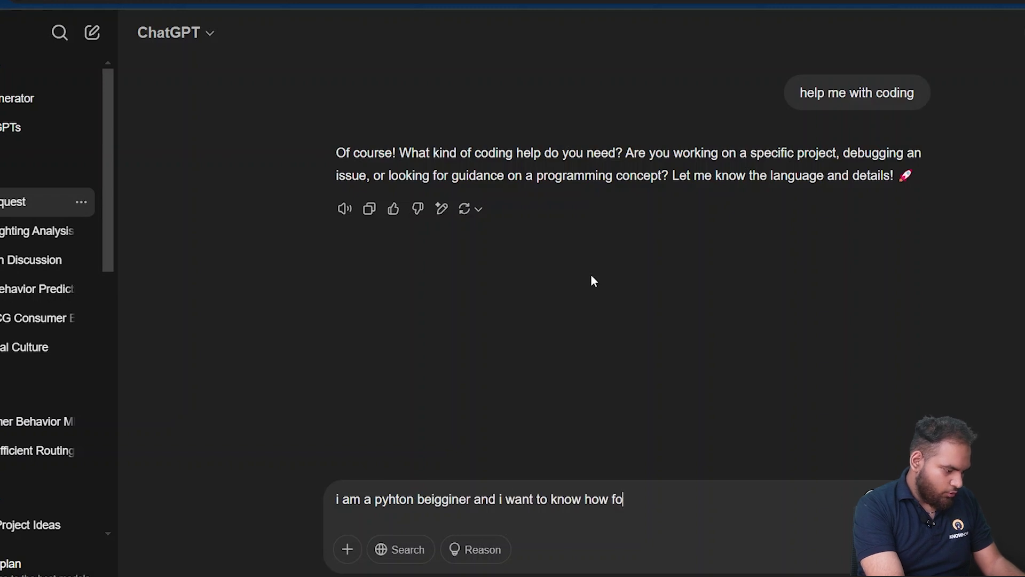
text(r loop works with)
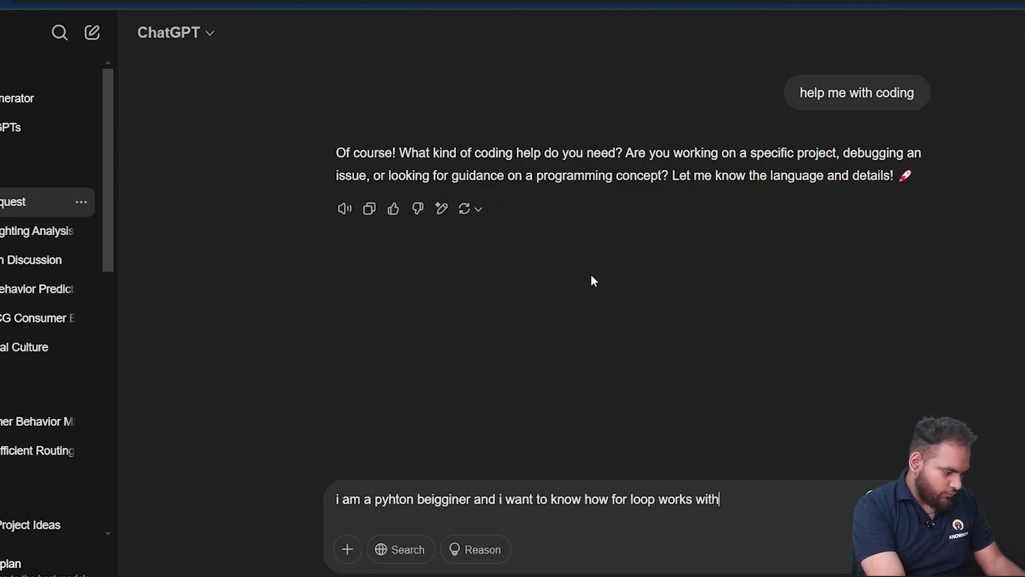
text( real word example)
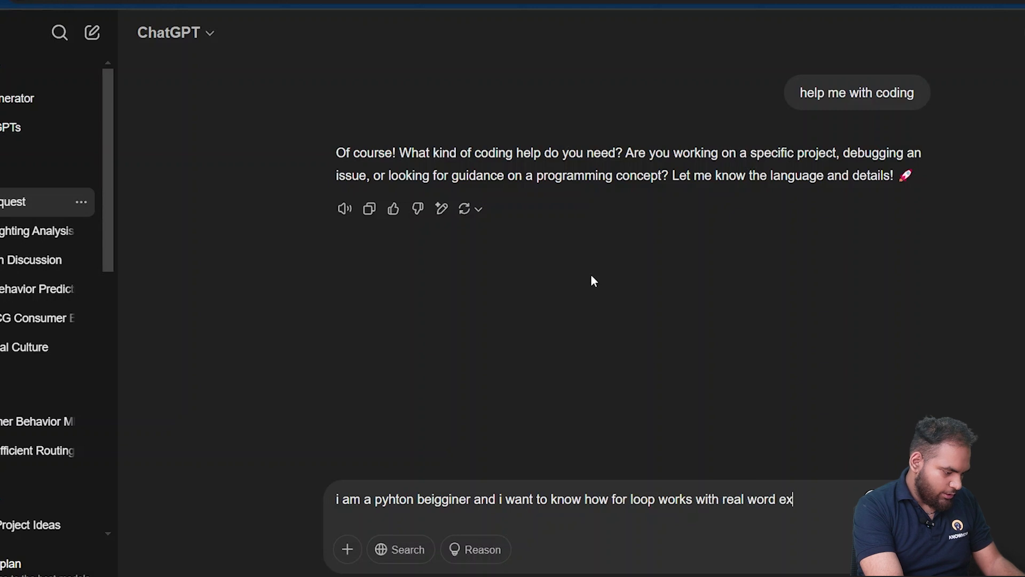
key(Return)
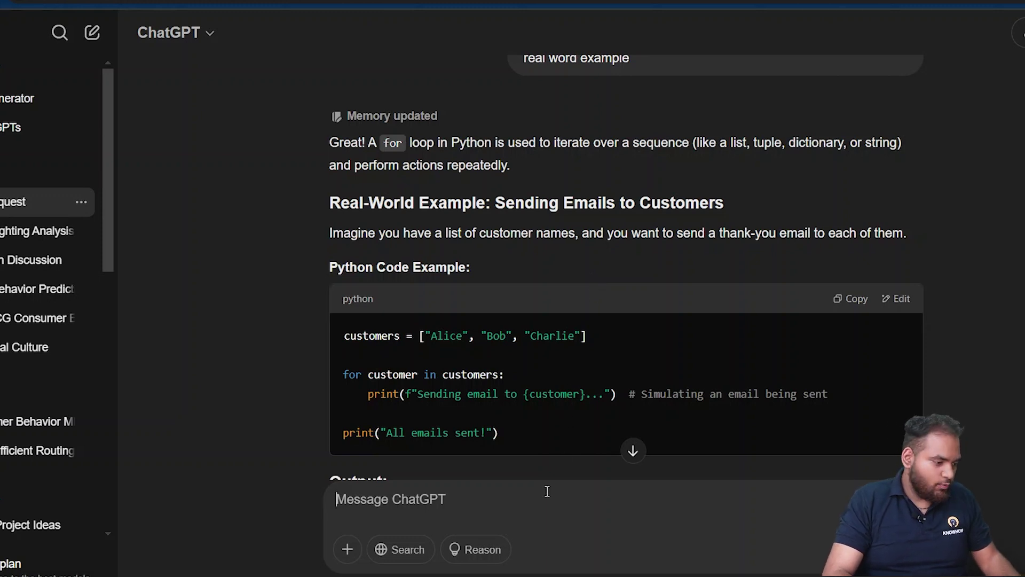
Step: Send the prompt "you are a senior Ai engineer explain deep learning to me as i am just a beginner"
text(y)
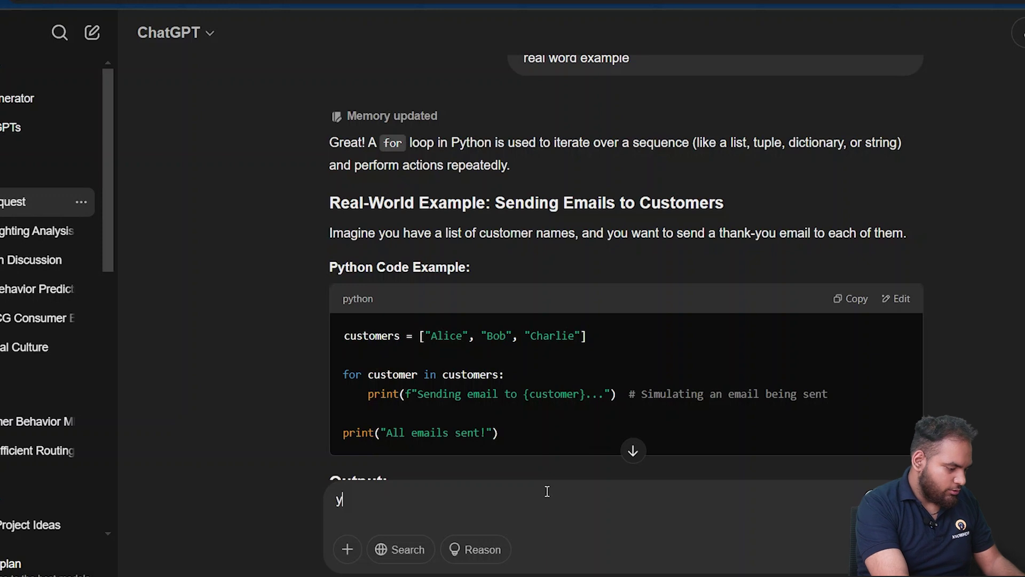
text(ou are  a senior )
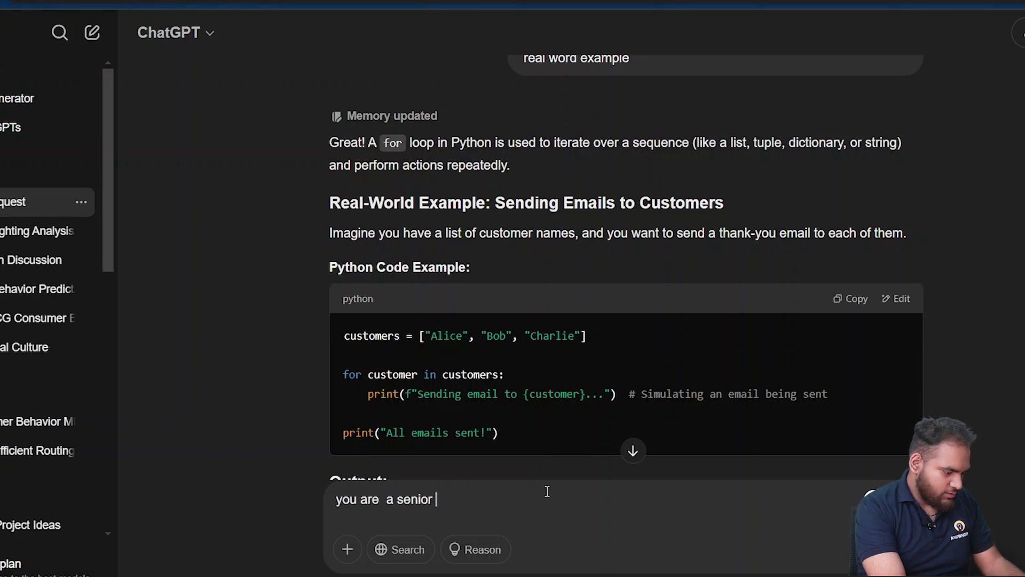
text(Ai engineer)
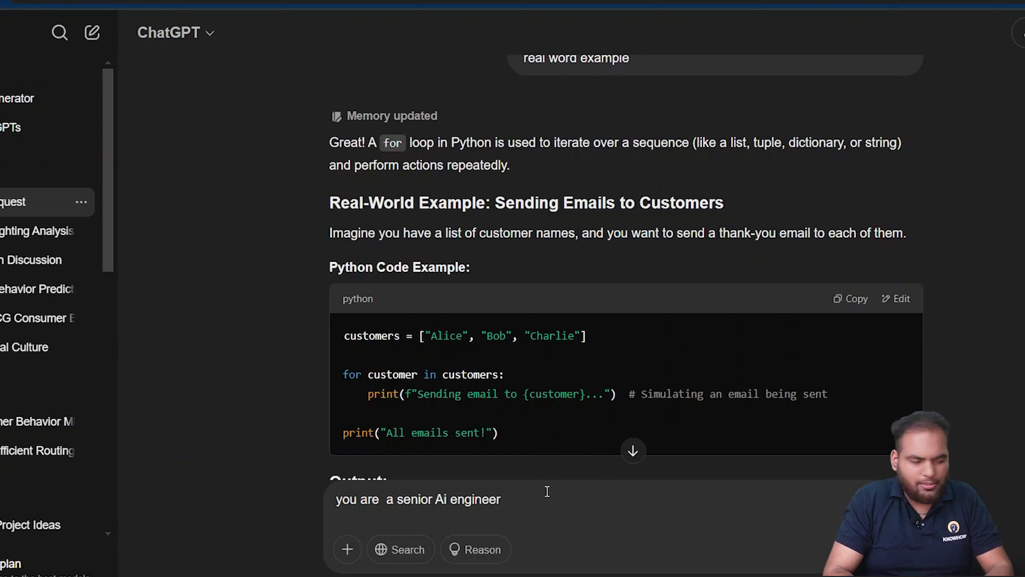
text(explain deeo)
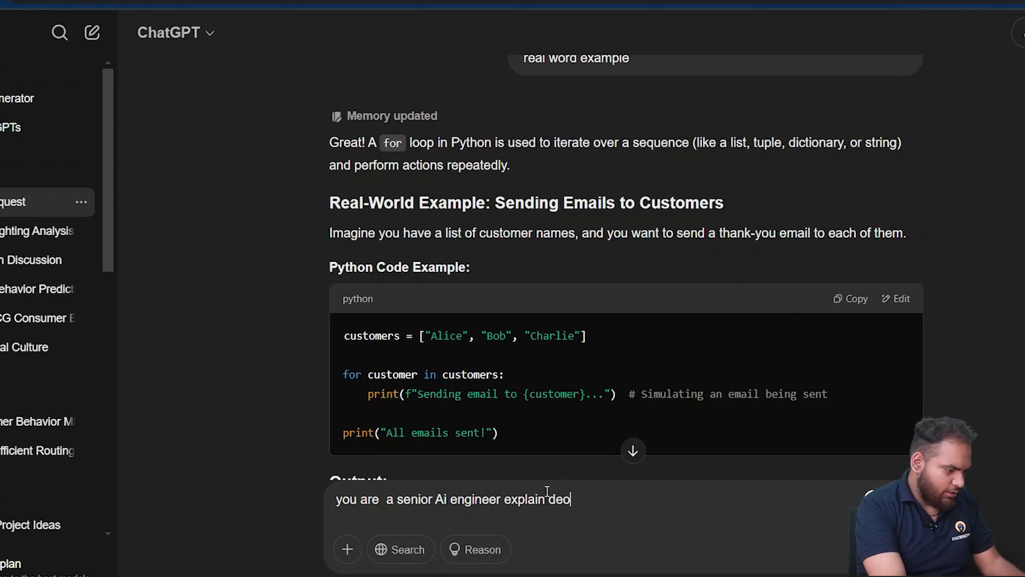
key(BackSpace)
text(p learning to me )
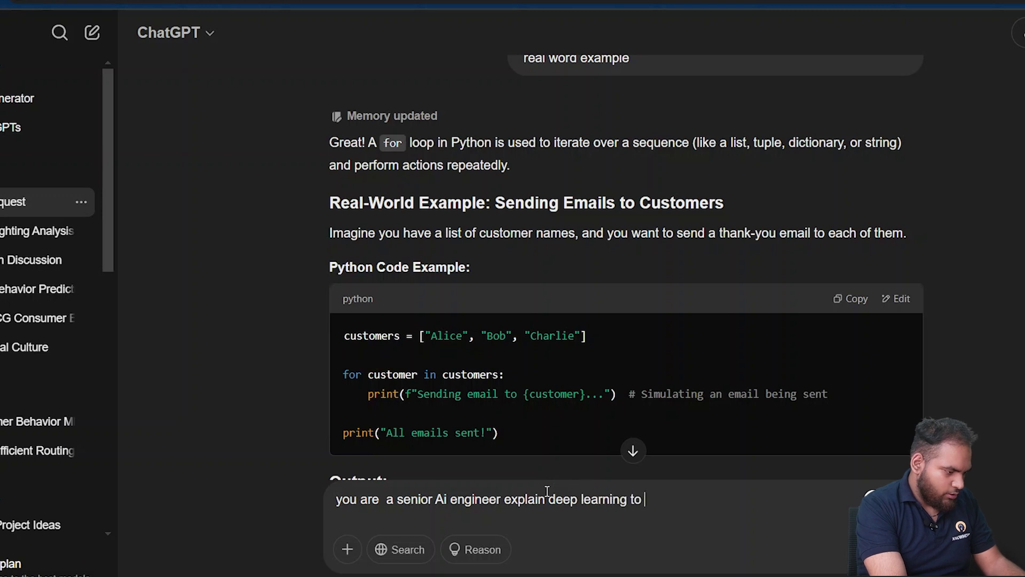
text(as i am )
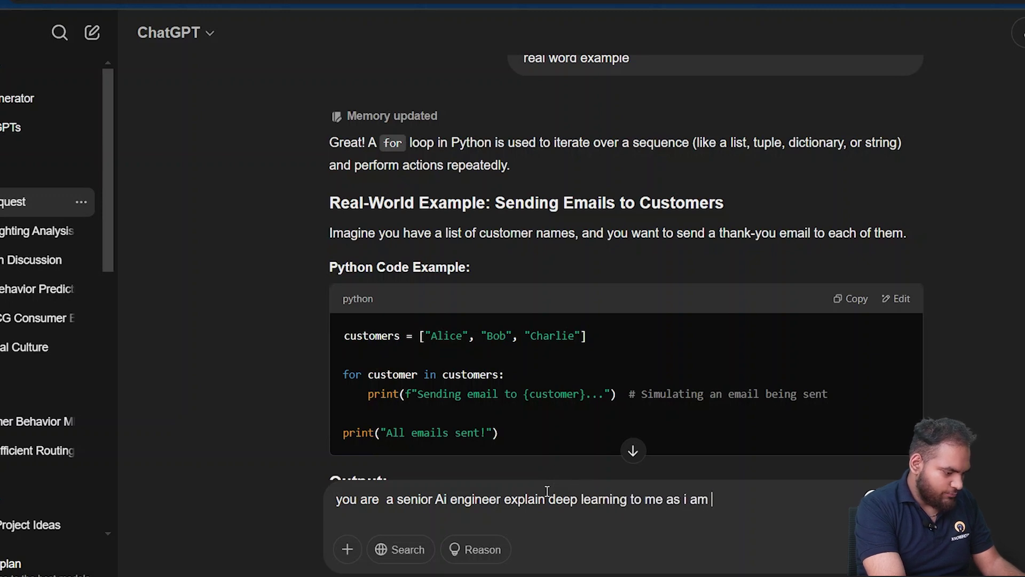
text(just a begi)
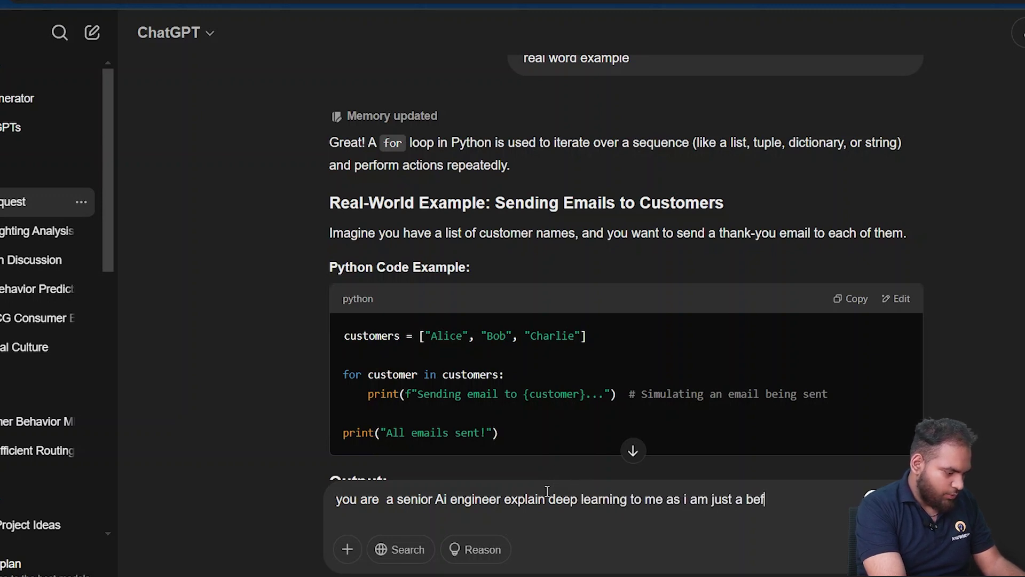
text(nner)
key(Return)
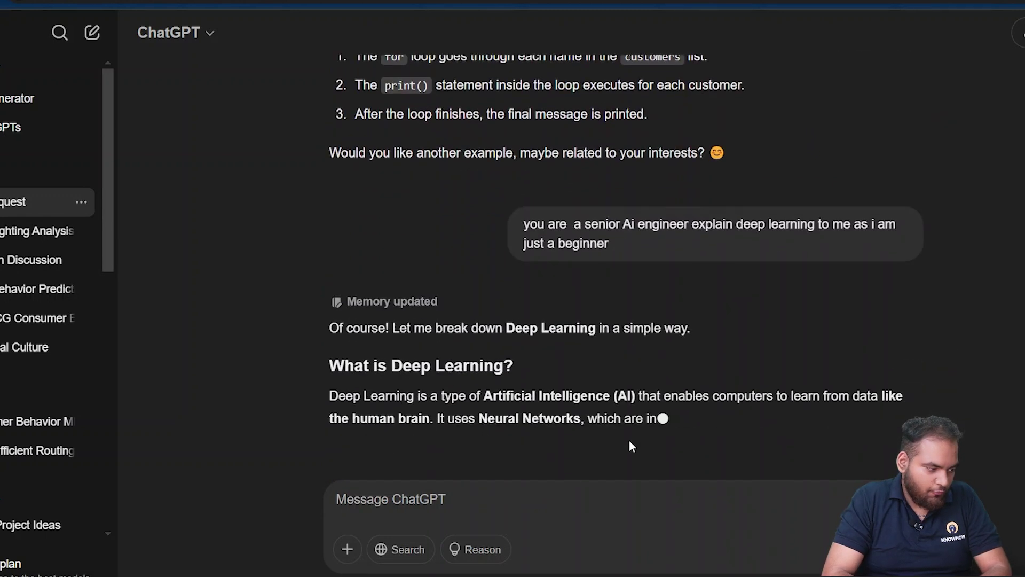
Step: Send the role-based prompt "Act as a startup consultant and heklp me create a profitable online business" in the same chat
scroll(566, 226, up, 1)
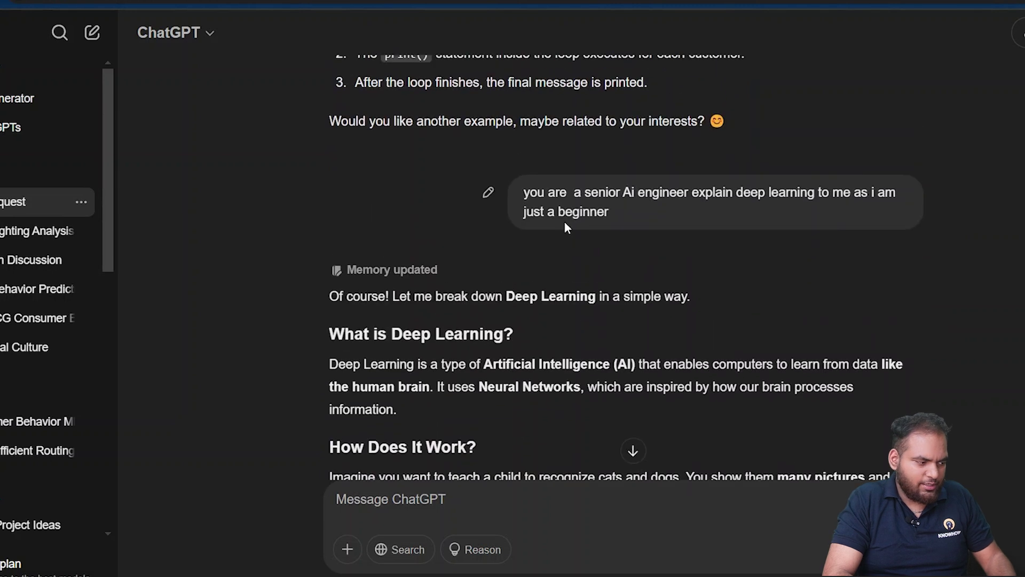
scroll(566, 226, down, 2)
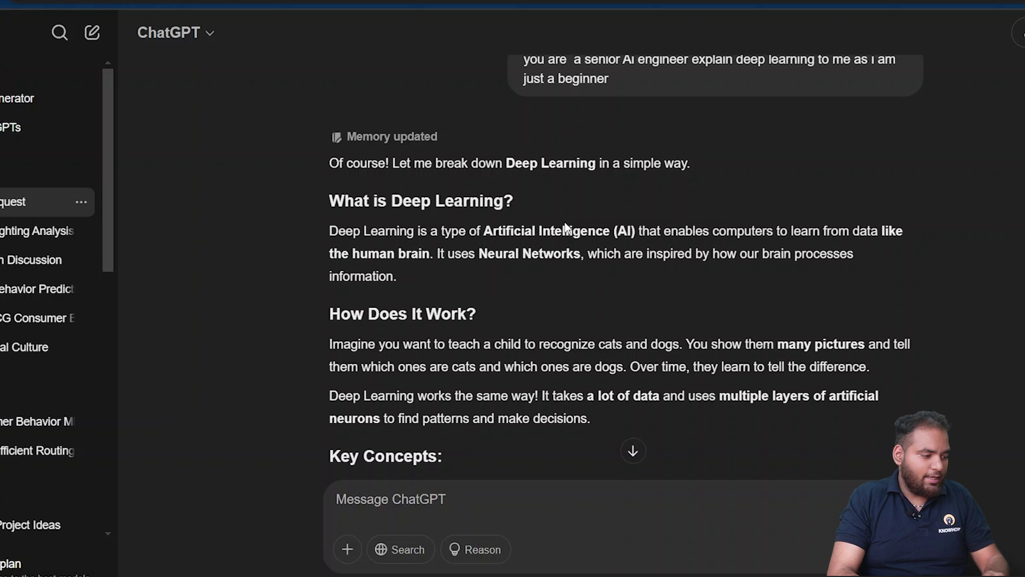
click(506, 500)
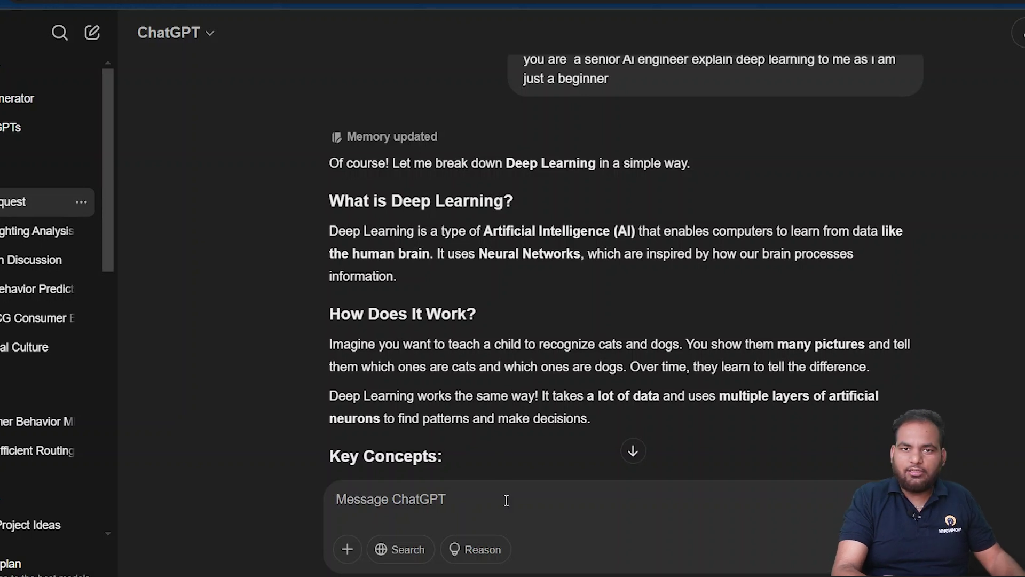
text(Ac)
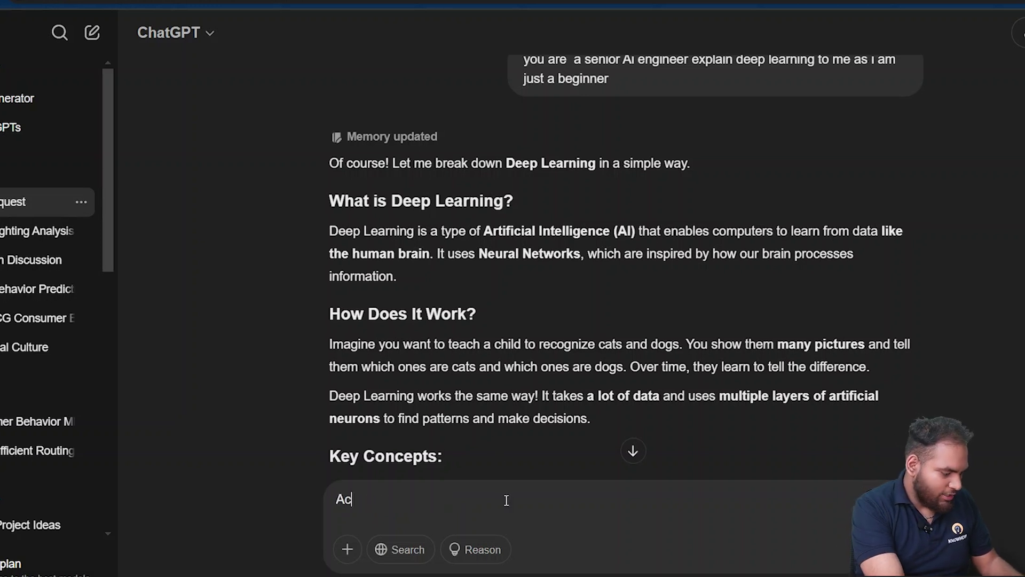
text(t as a startup consultant )
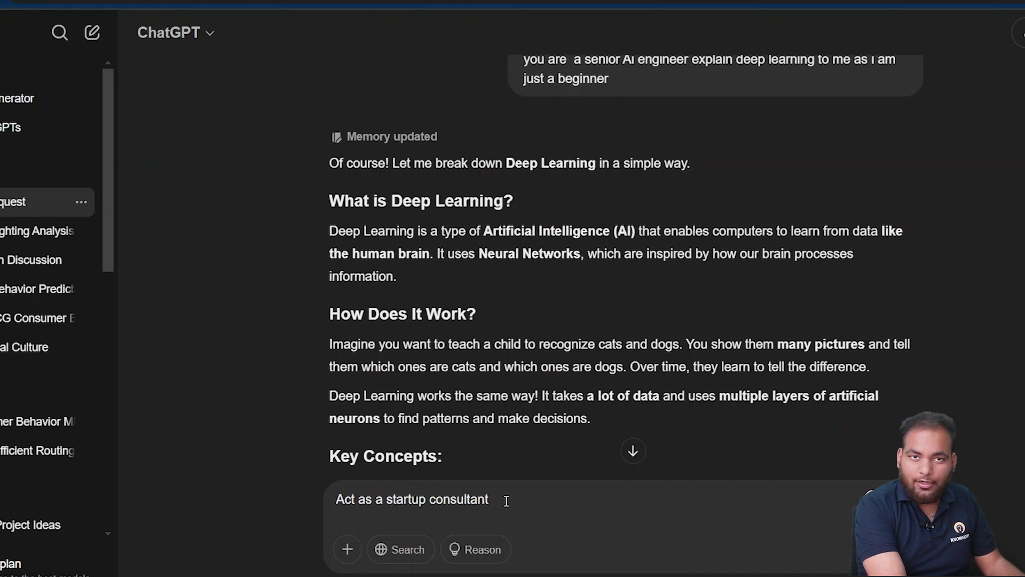
text(and help me create a )
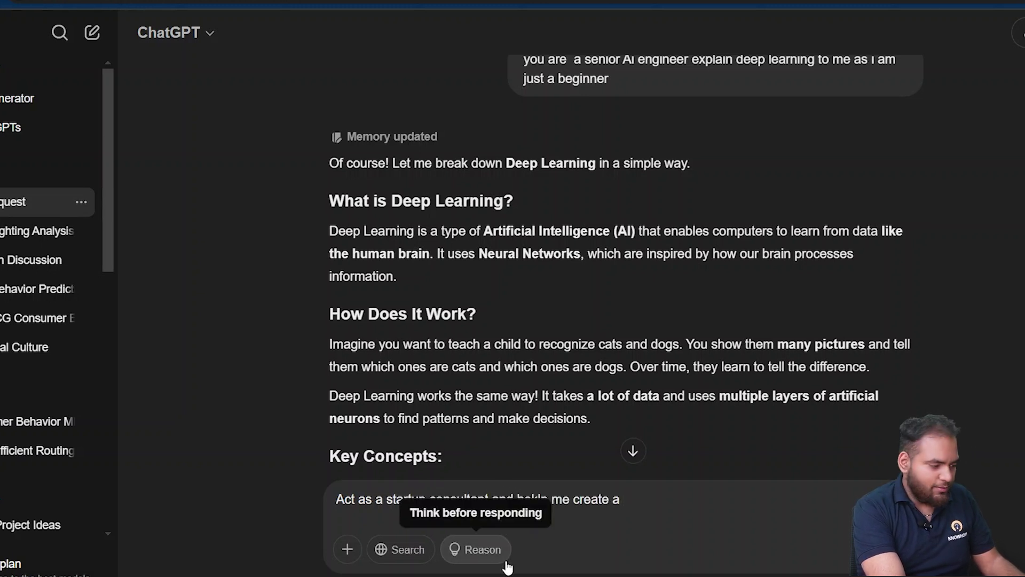
text(prof)
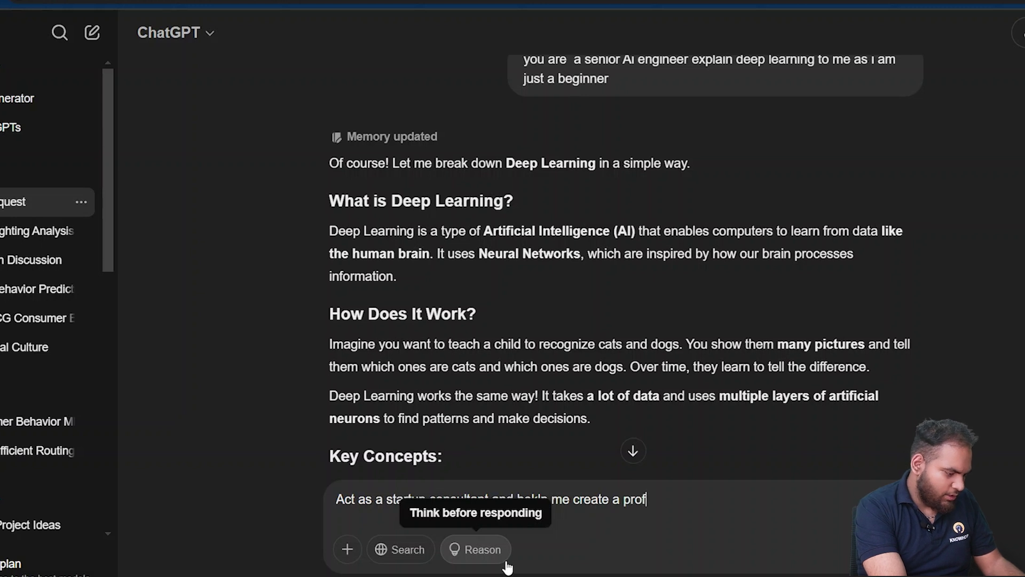
text(itable online business)
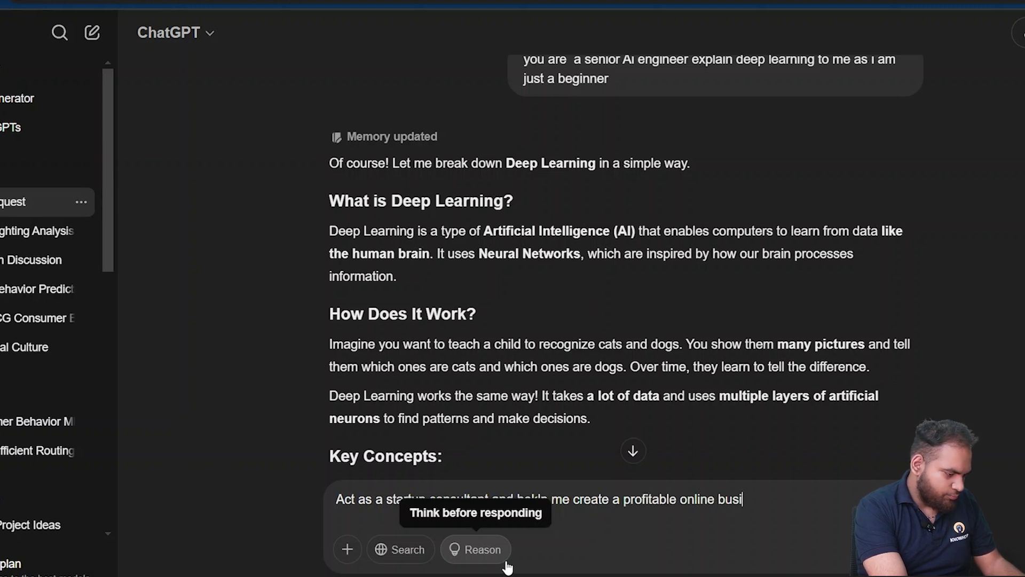
key(Return)
click(630, 458)
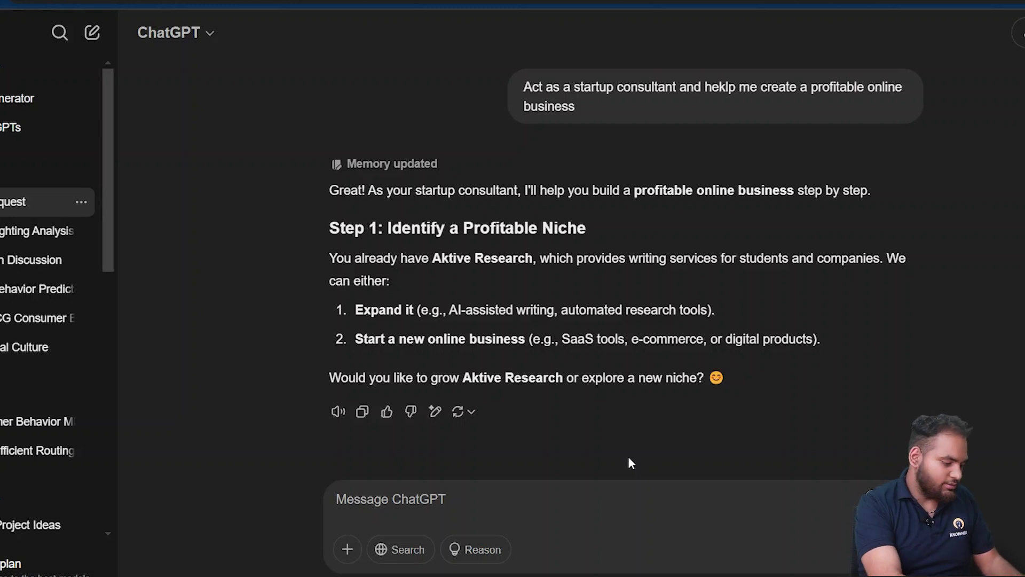
Step: Begin a prompt with "I have 2 job offers: one with a startup with high risk and goog learning"
text(I have 2 job)
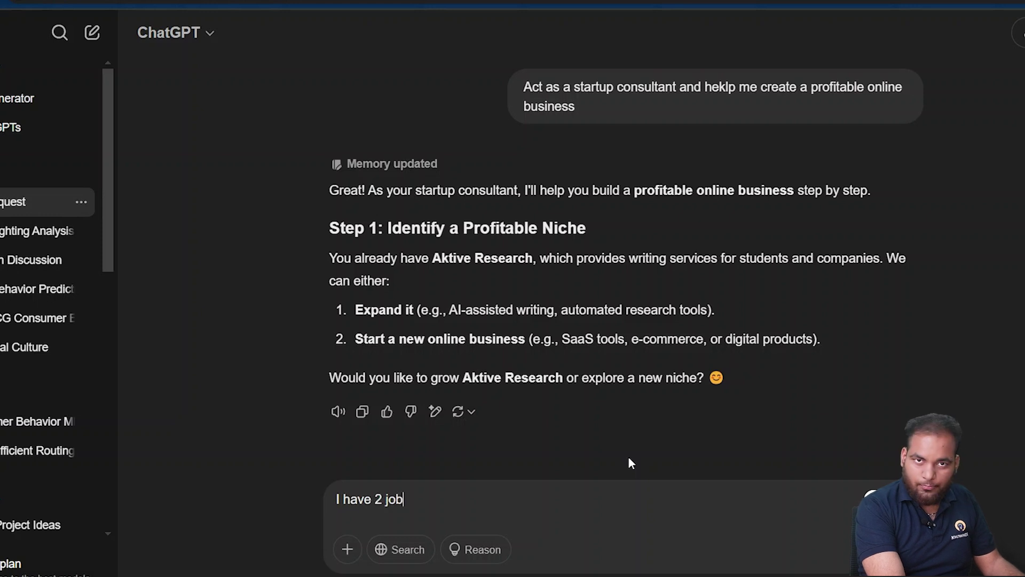
text( offers:)
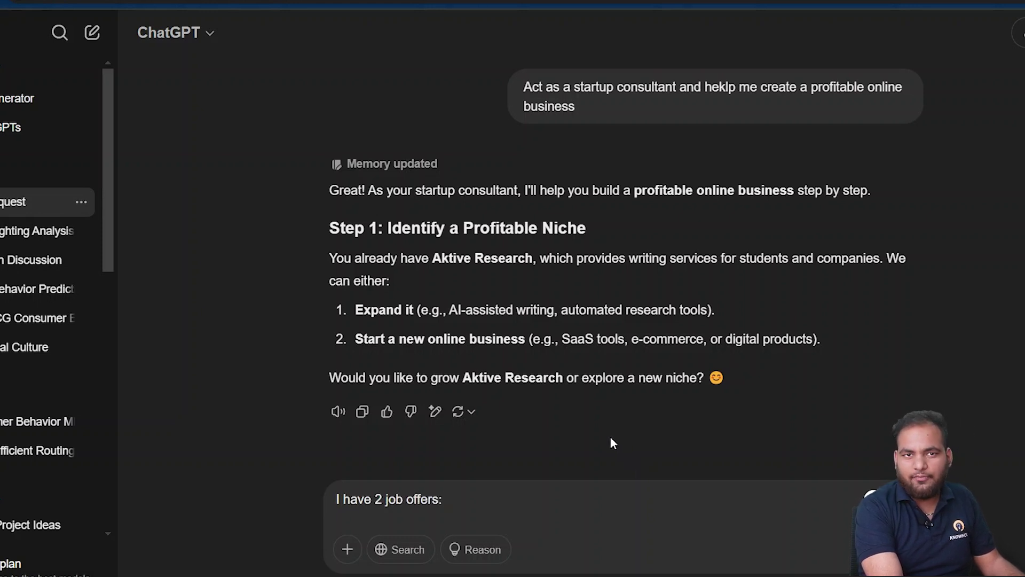
text( one with a startup with high risk and )
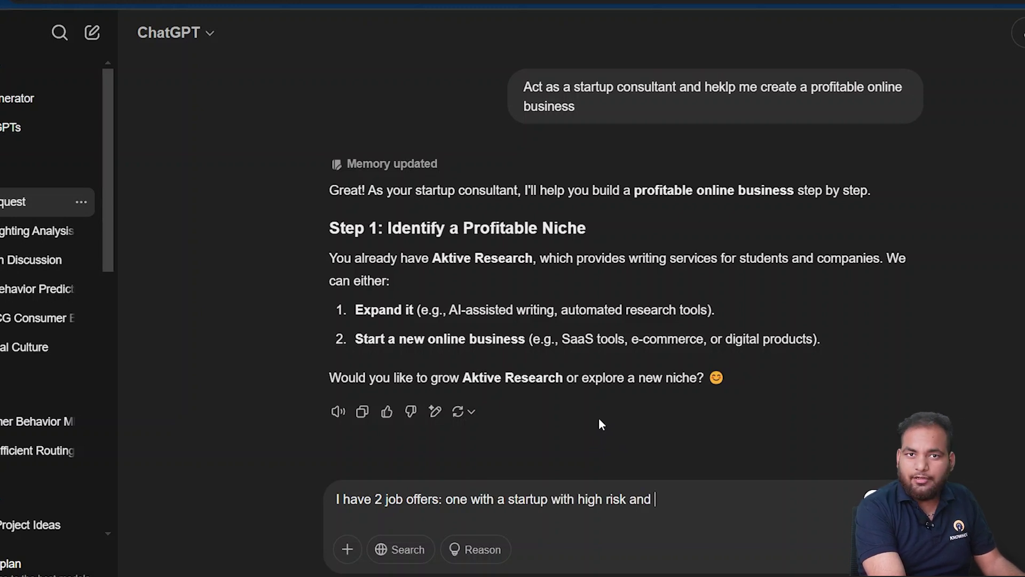
text(====)
key(BackSpace)
key(BackSpace)
key(BackSpace)
key(BackSpace)
key(BackSpace)
key(BackSpace)
key(BackSpace)
key(BackSpace)
key(BackSpace)
text(and goog lrarninf)
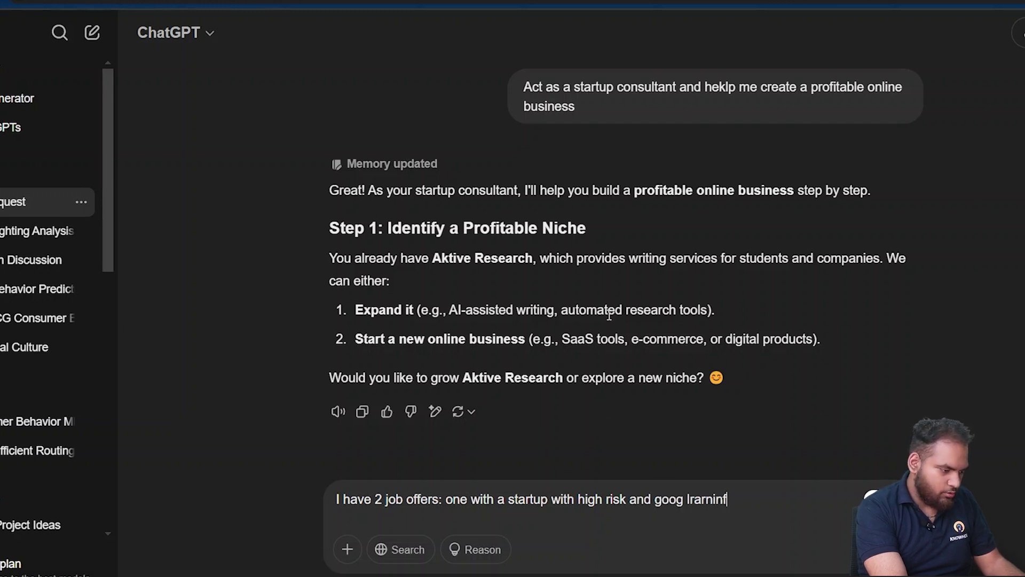
key(BackSpace)
key(BackSpace)
key(BackSpace)
key(BackSpace)
key(BackSpace)
key(BackSpace)
key(BackSpace)
text(earning )
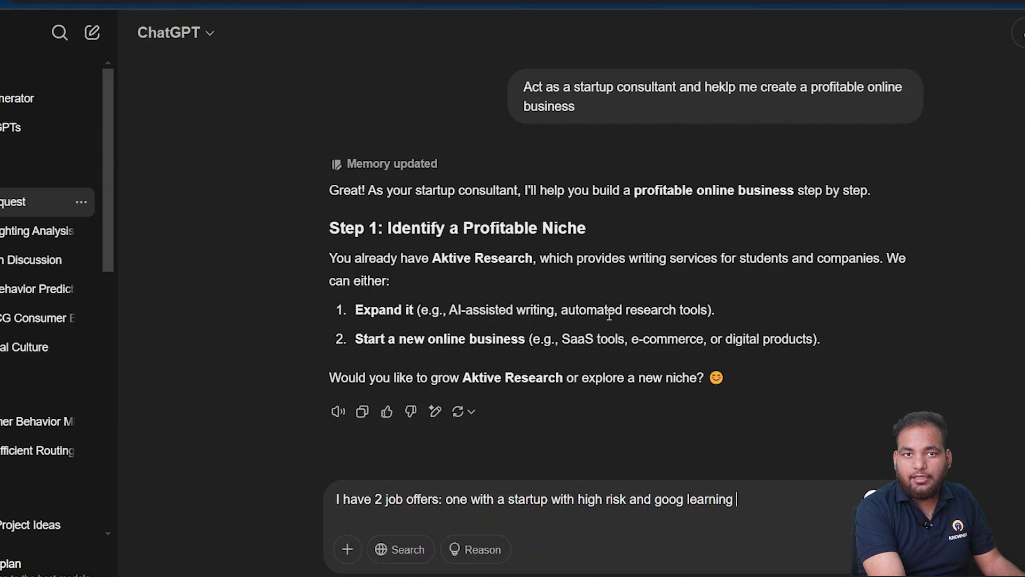
Step: Finish the prompt with "and another in a big companty with stability . help me identify what is best for me to choose/" and send it
text(and another in a big companty wit)
key(BackSpace)
key(BackSpace)
key(BackSpace)
text(in a big companty with stability)
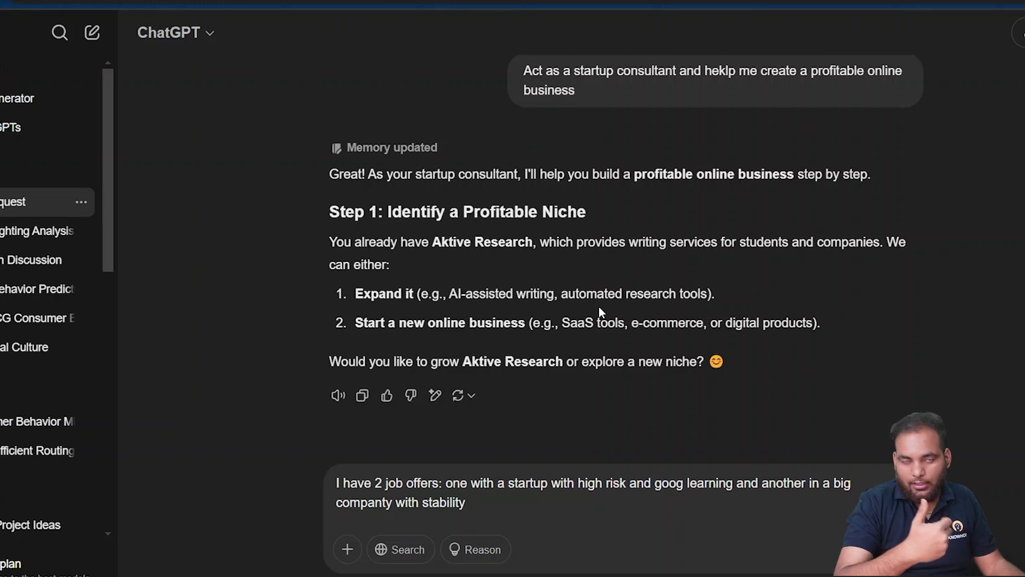
text(. help me iden)
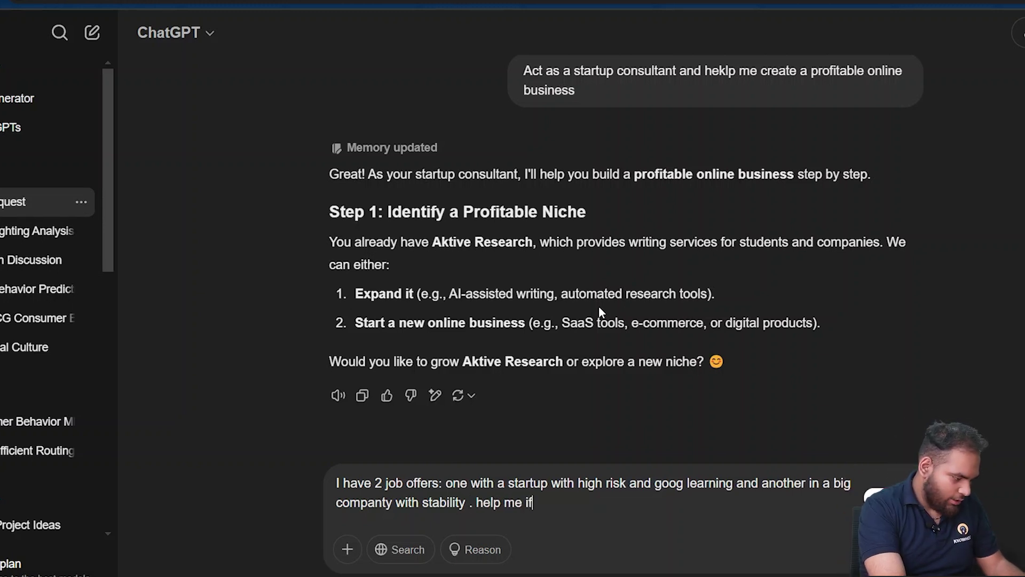
text(fy what is bes)
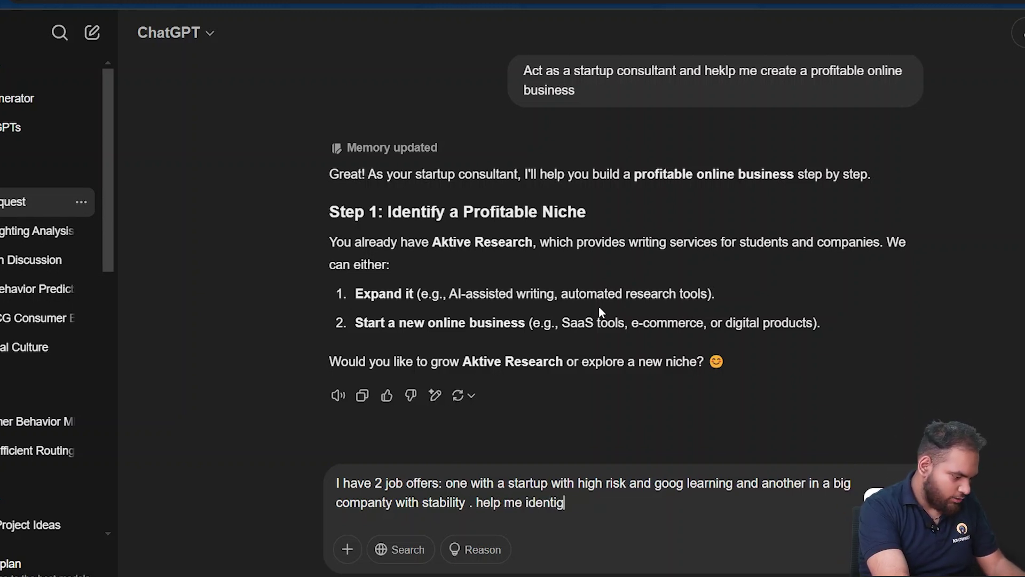
text(t fo)
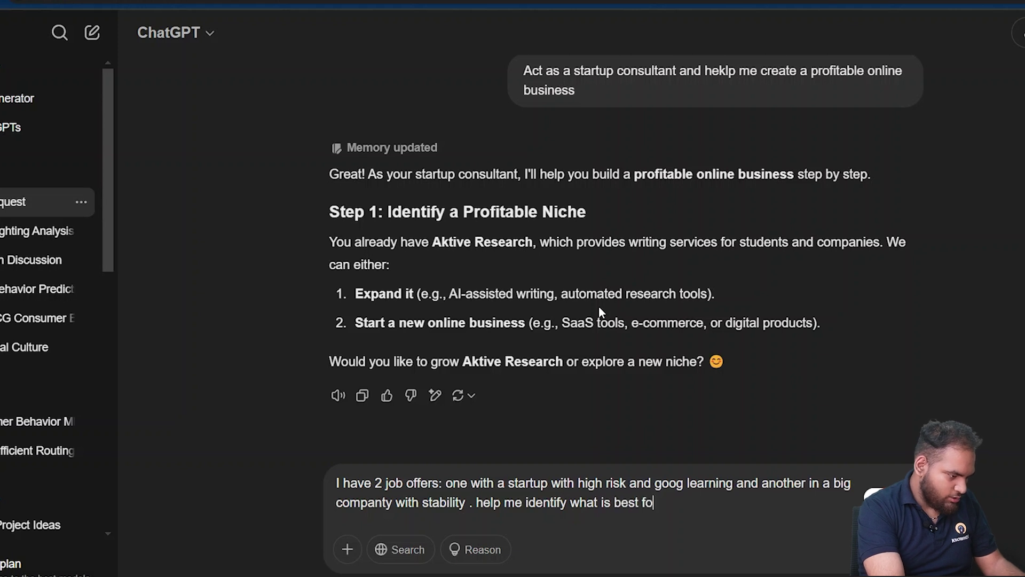
text(r me to choose/)
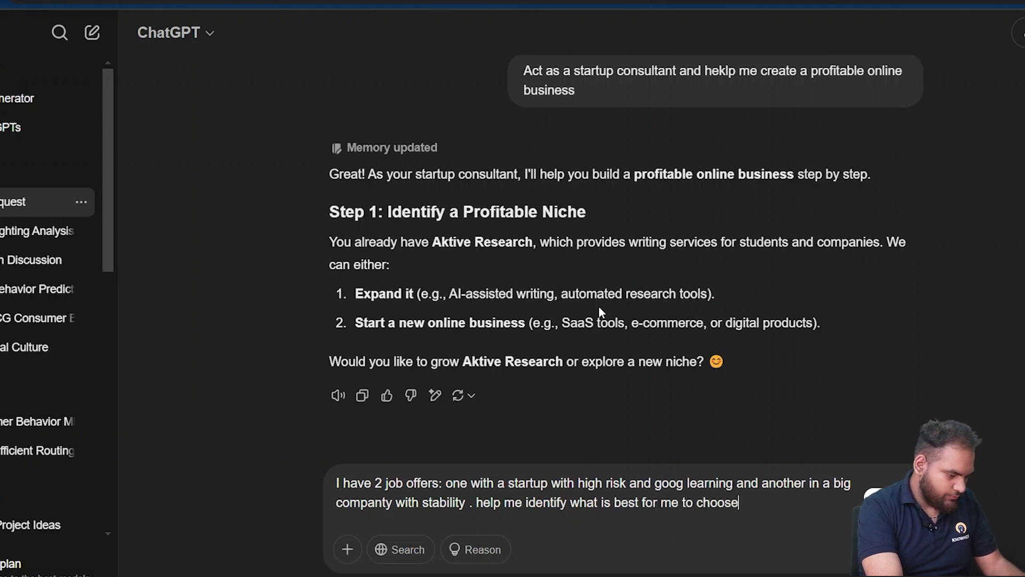
key(Return)
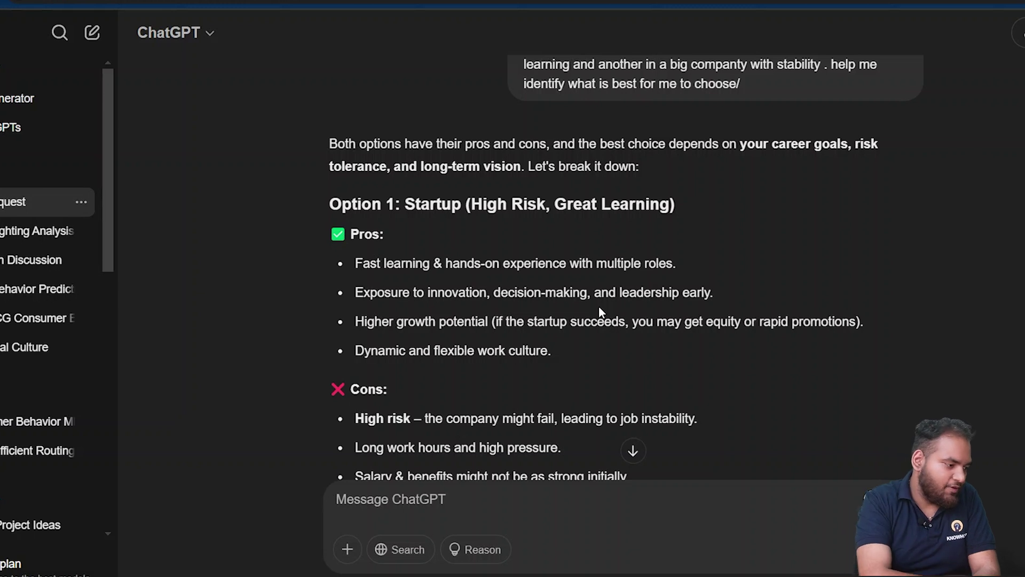
Step: Read through the reply's pros and cons for both job options and its advice on which to choose
scroll(598, 306, up, 1)
scroll(470, 318, down, 2)
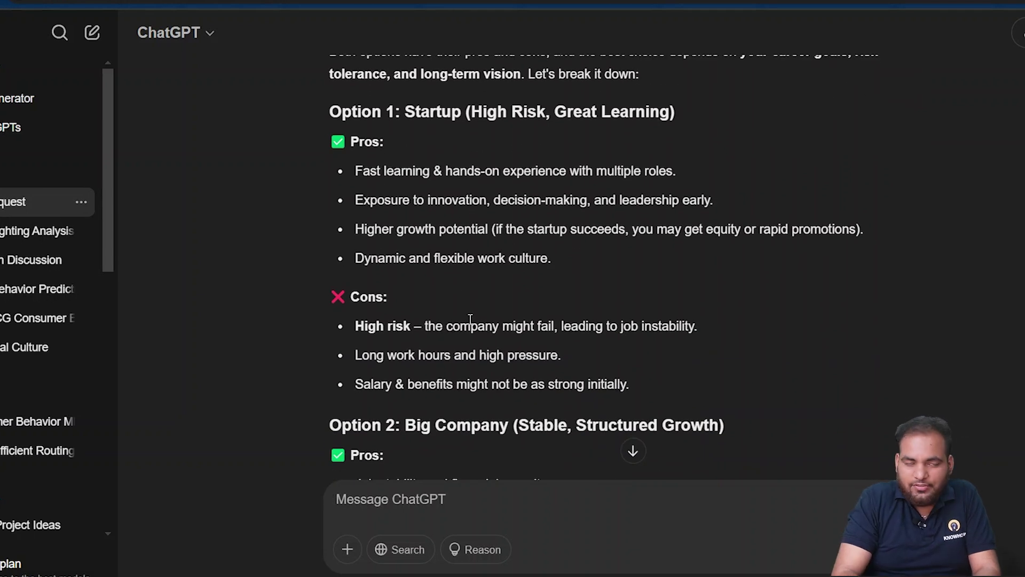
scroll(470, 319, down, 2)
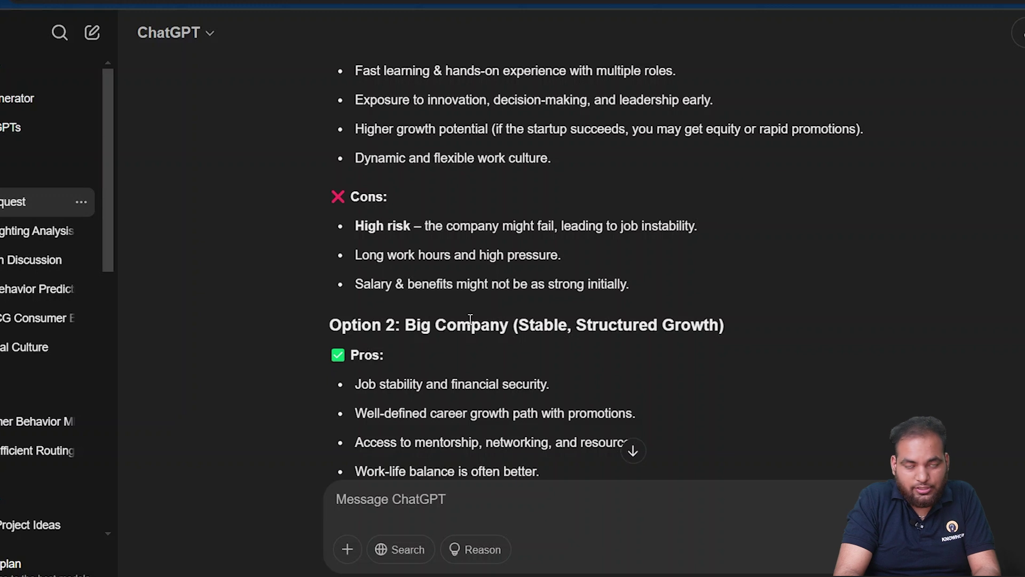
scroll(469, 319, down, 3)
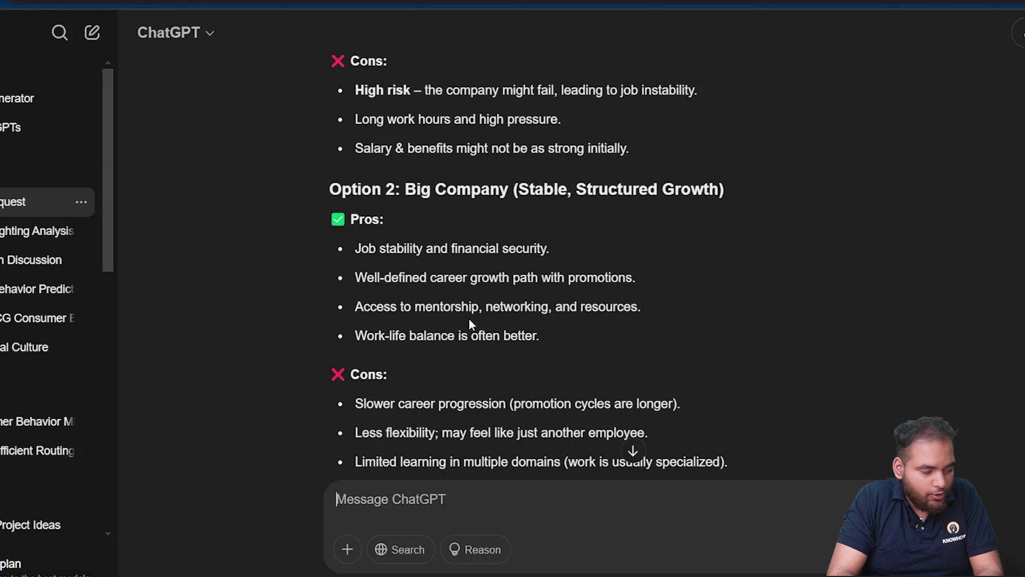
scroll(469, 318, down, 2)
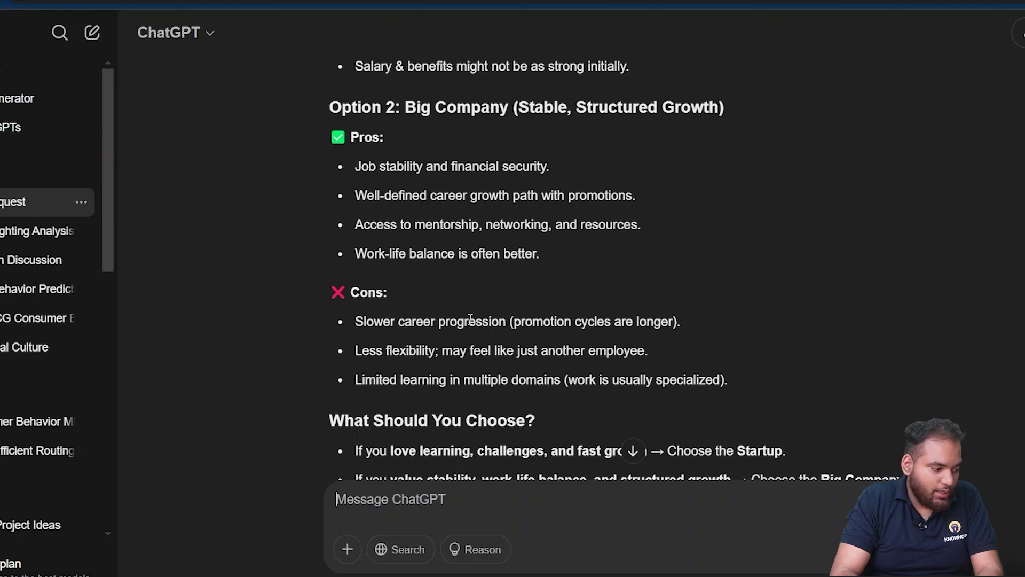
scroll(470, 318, down, 3)
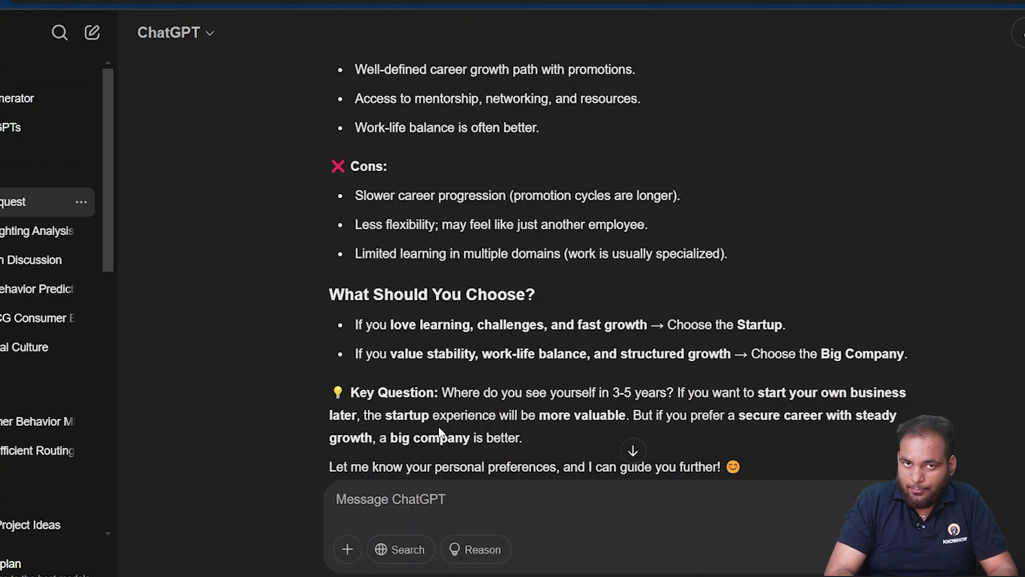
text(find)
key(BackSpace)
key(BackSpace)
key(BackSpace)
key(BackSpace)
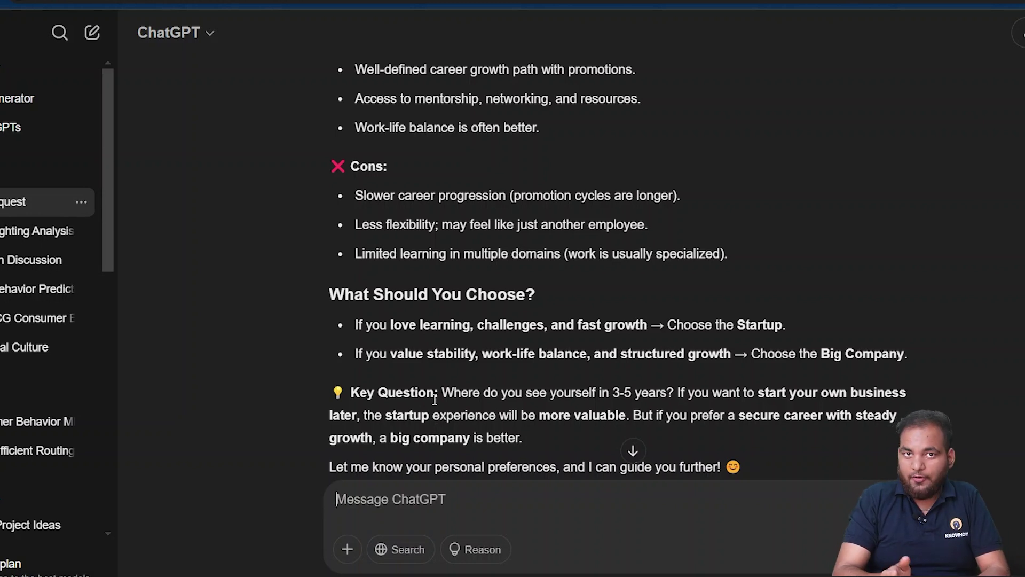
Step: Begin a new prompt in the same chat with "my topic is on ai vs human"
text(my topic us)
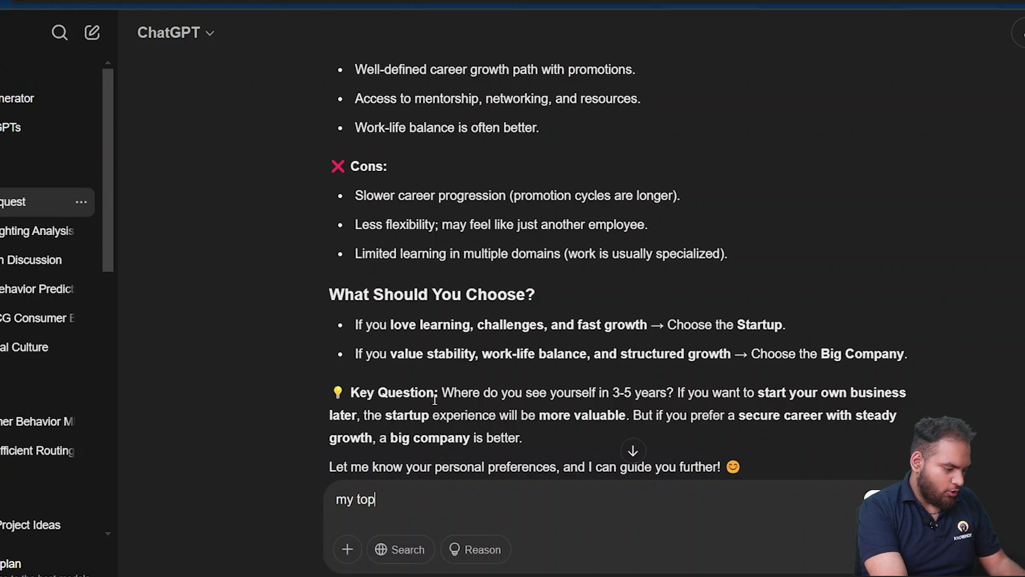
key(BackSpace)
key(BackSpace)
key(BackSpace)
text(is on ai )
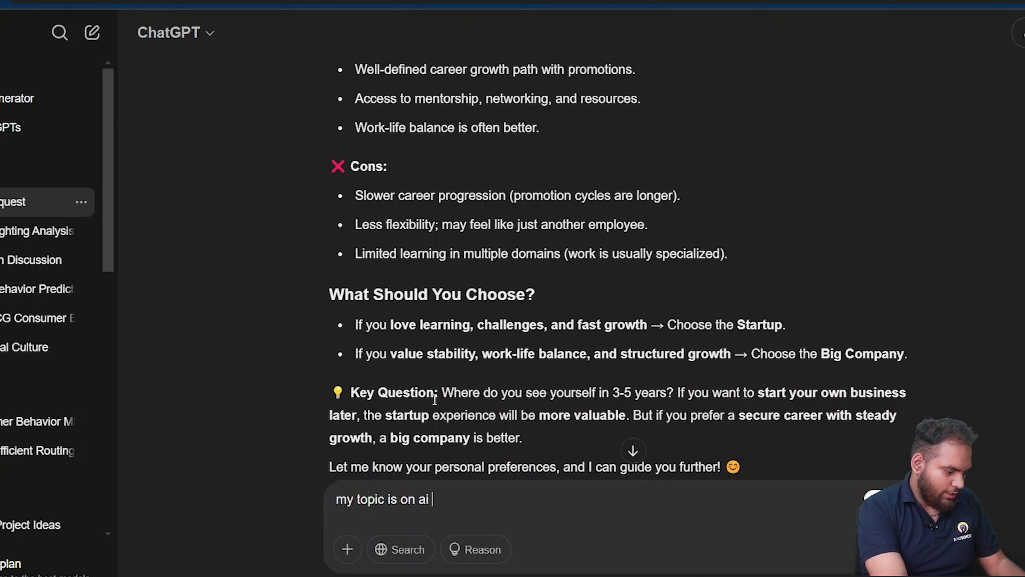
text(vs humab)
key(BackSpace)
key(BackSpace)
text(n )
Step: Continue the prompt with "first summaerize the article for me in 3 bullet points then"
text(first)
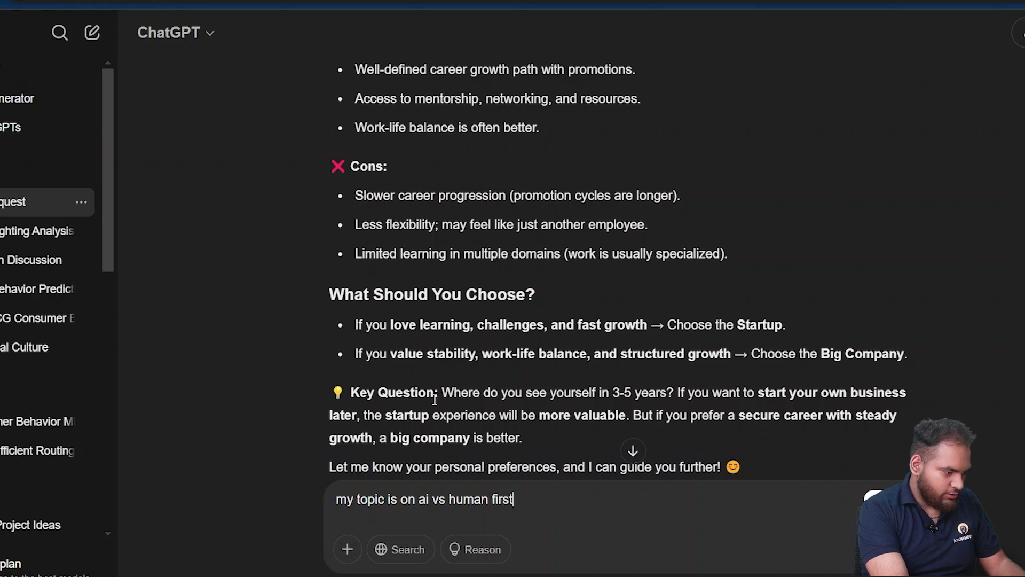
text( summaerize t)
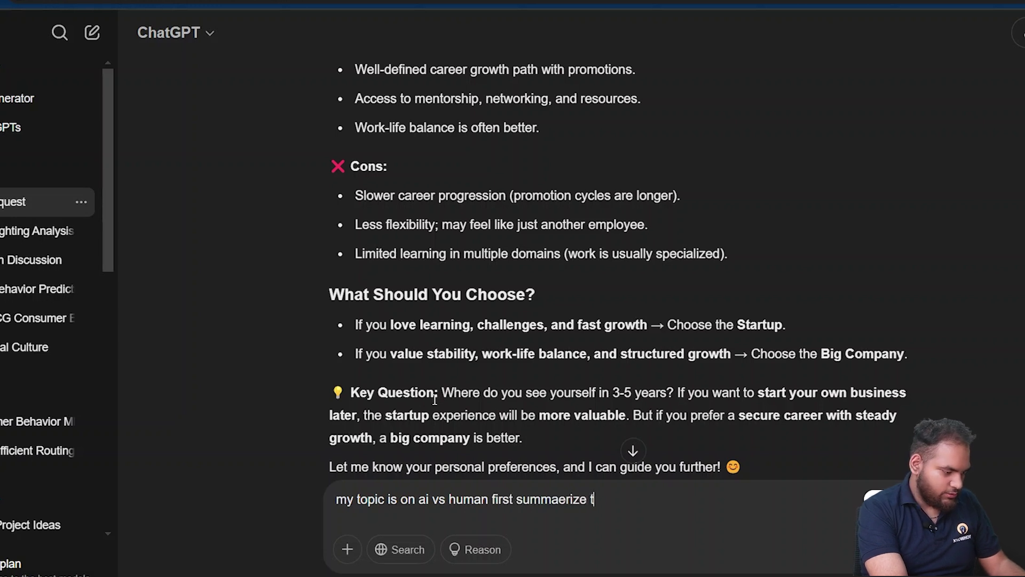
text(he artiu)
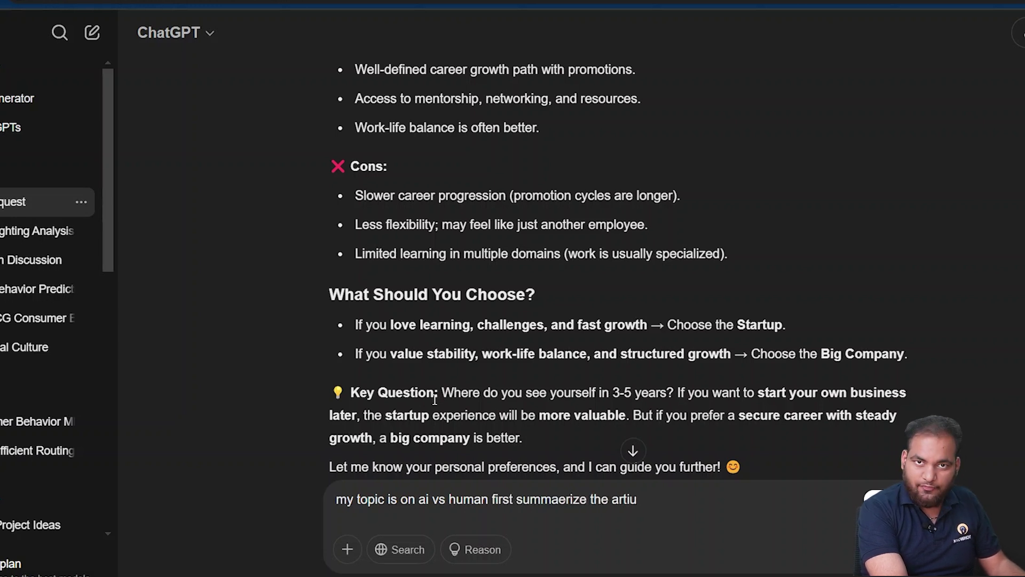
key(BackSpace)
text(c)
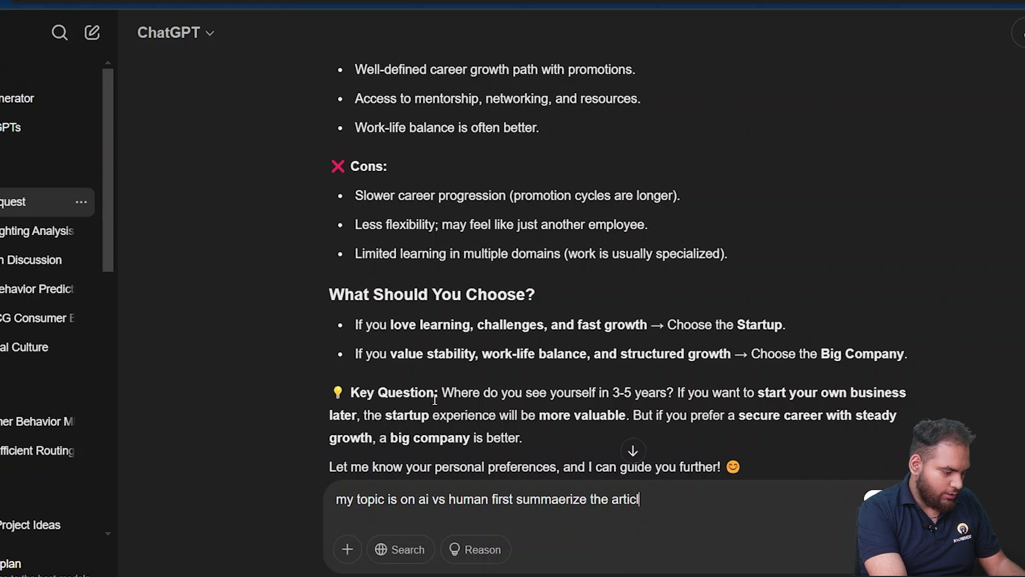
text(le for me in 3)
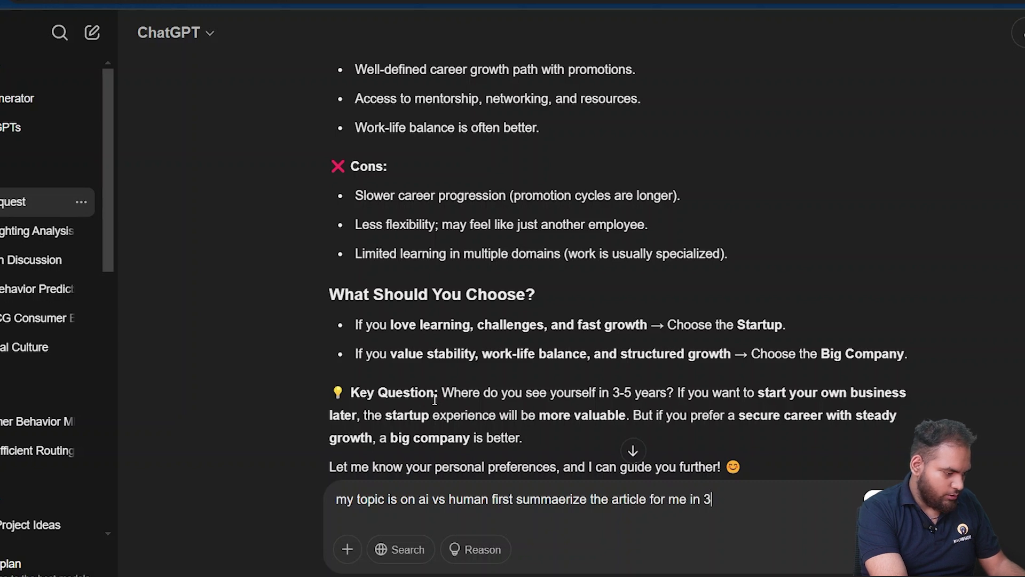
text( bullet poin)
key(BackSpace)
text(t point)
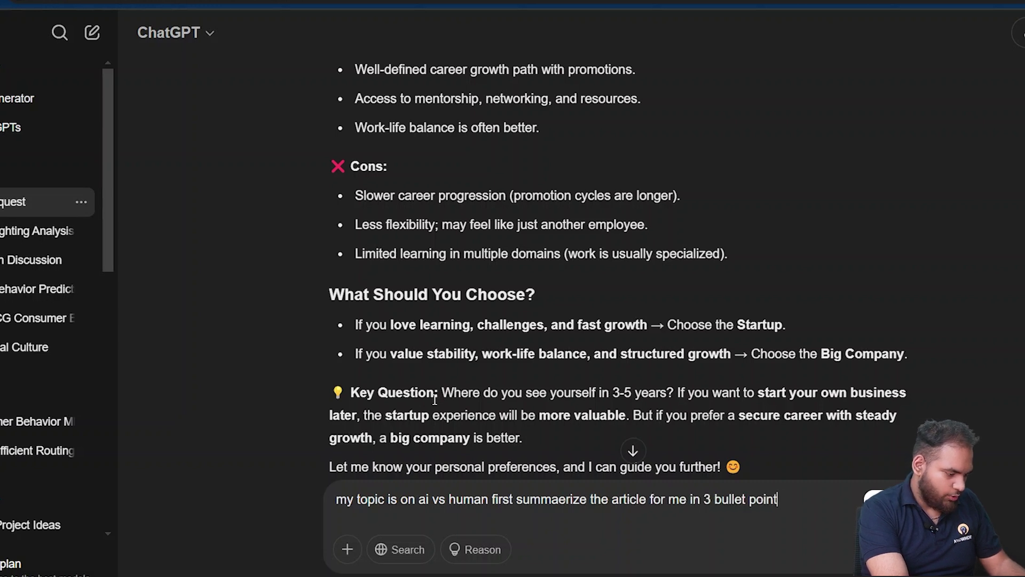
text(s the)
key(BackSpace)
text(n )
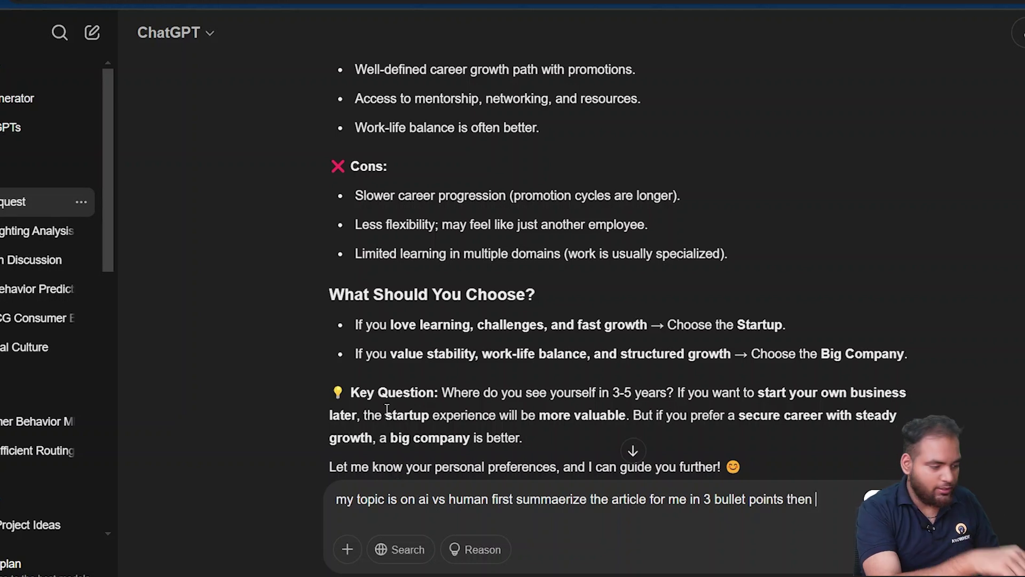
Step: Finish the prompt with "rewrite the whole article in more engaging word then create a twitter post based on it" and send it
text(rewrite th)
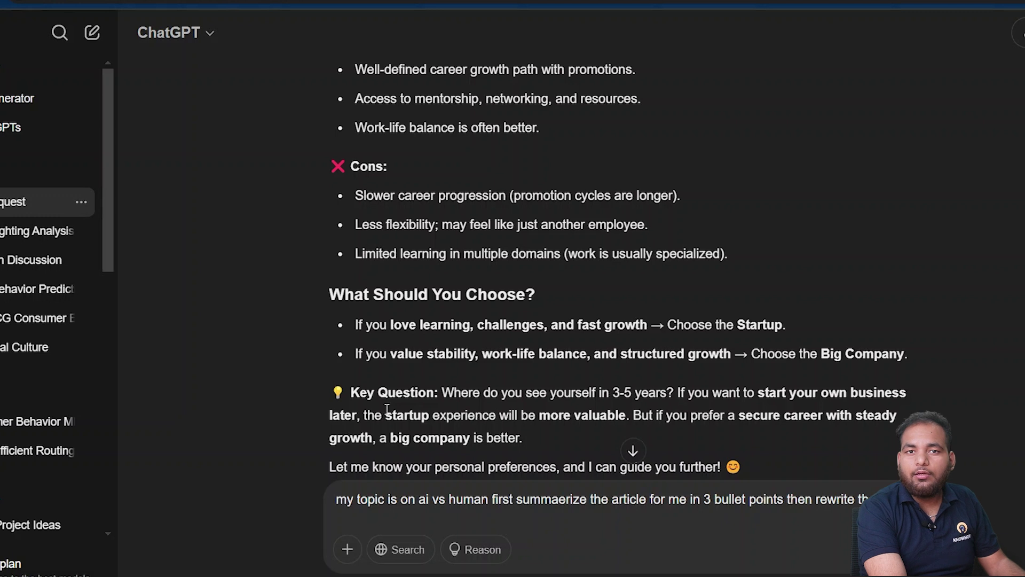
text(e whole articlde)
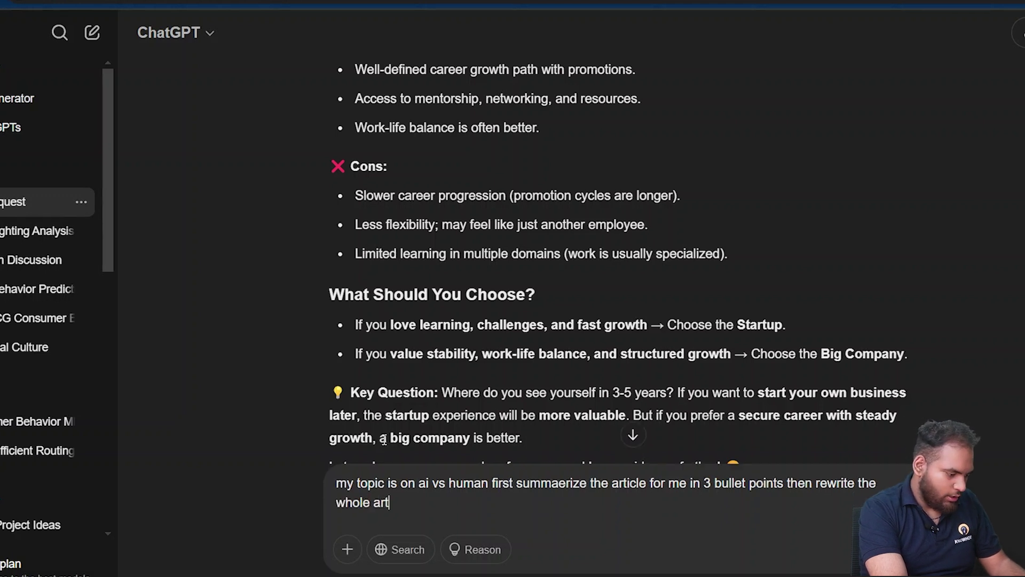
key(BackSpace)
key(BackSpace)
text(e in)
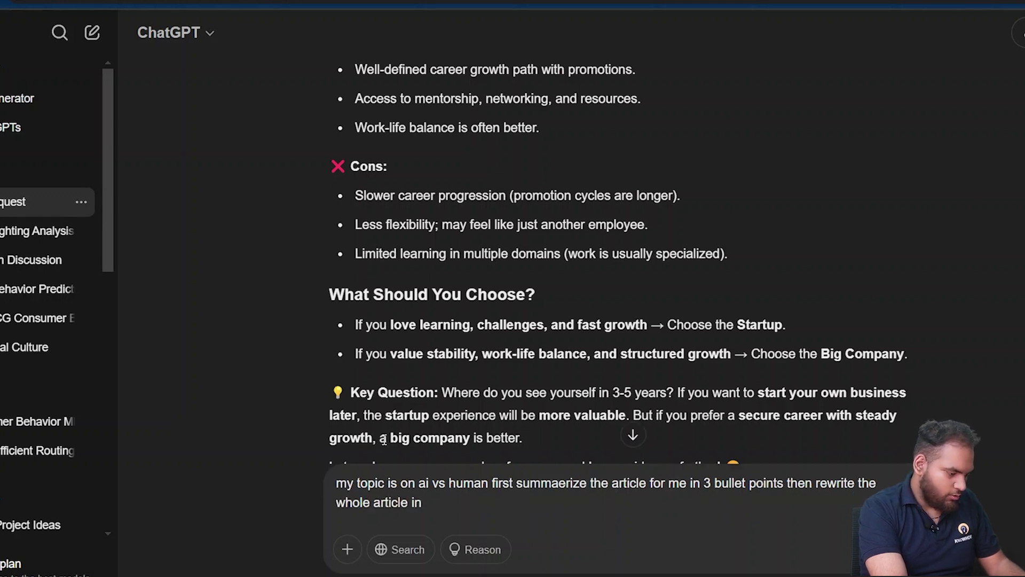
text( more engagin)
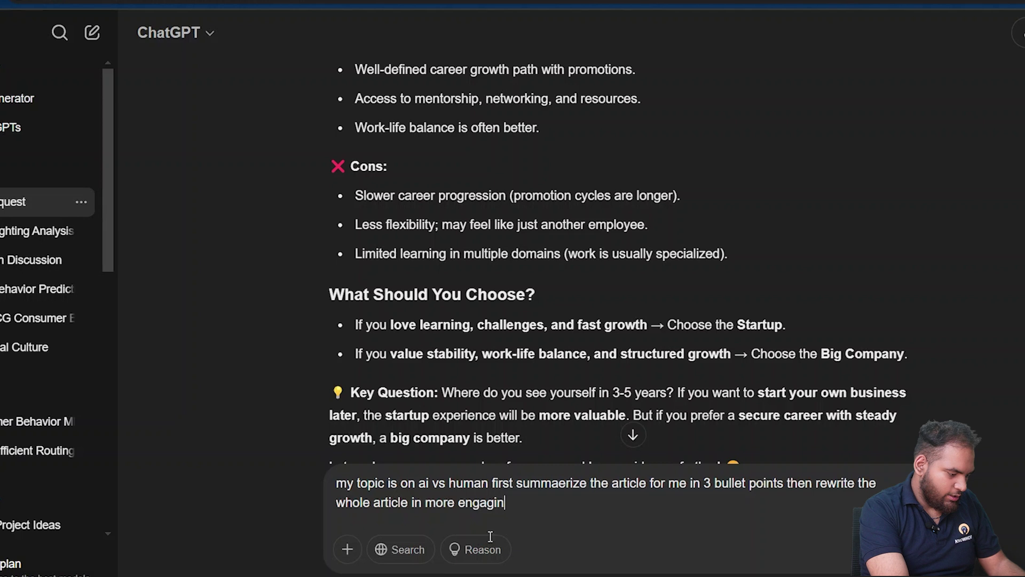
text(g words then)
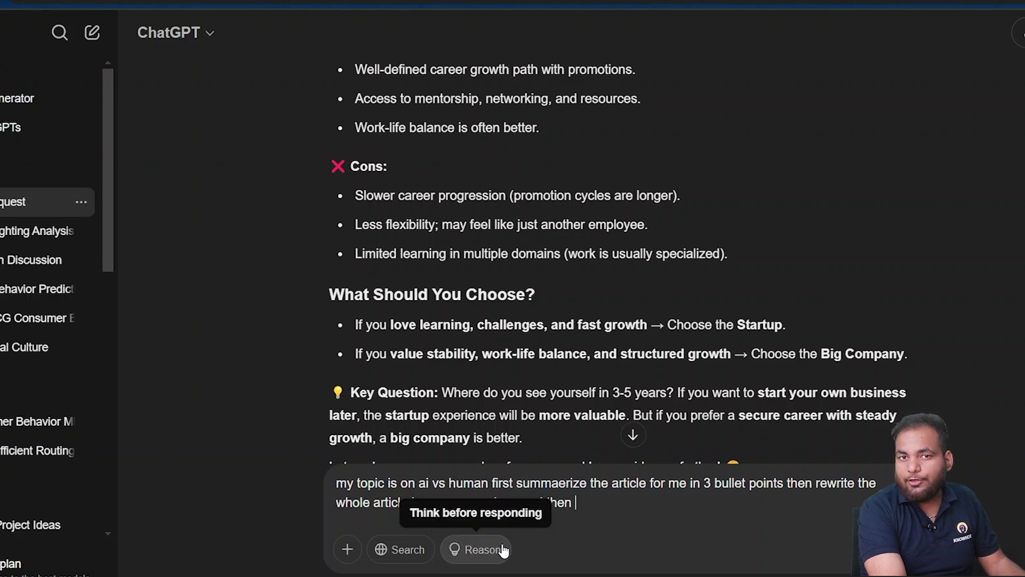
text(create a twitter post based on it)
key(Return)
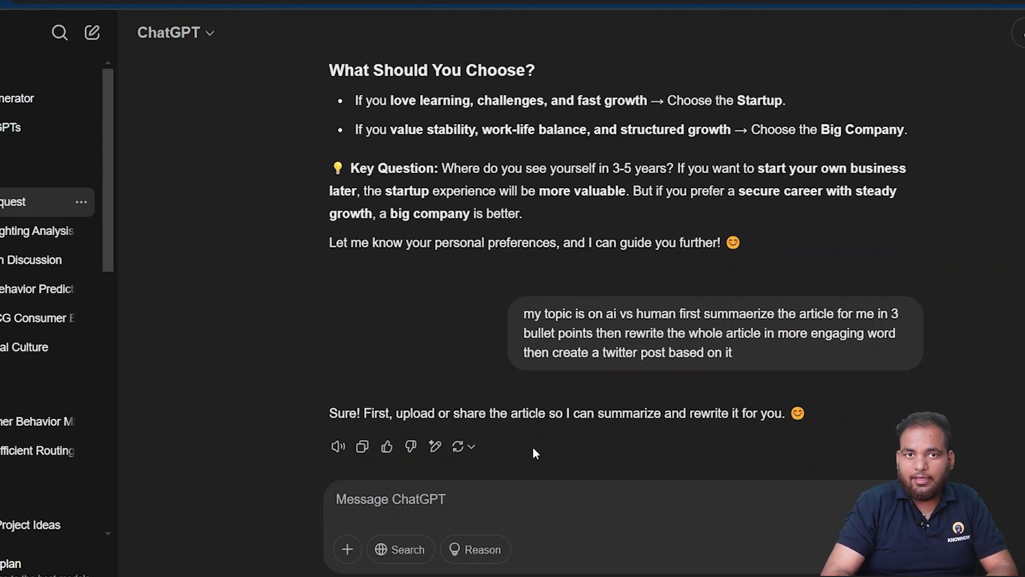
Step: Send the short, context-free prompt "ordering pizza" in the same chat
text(ordering pizza)
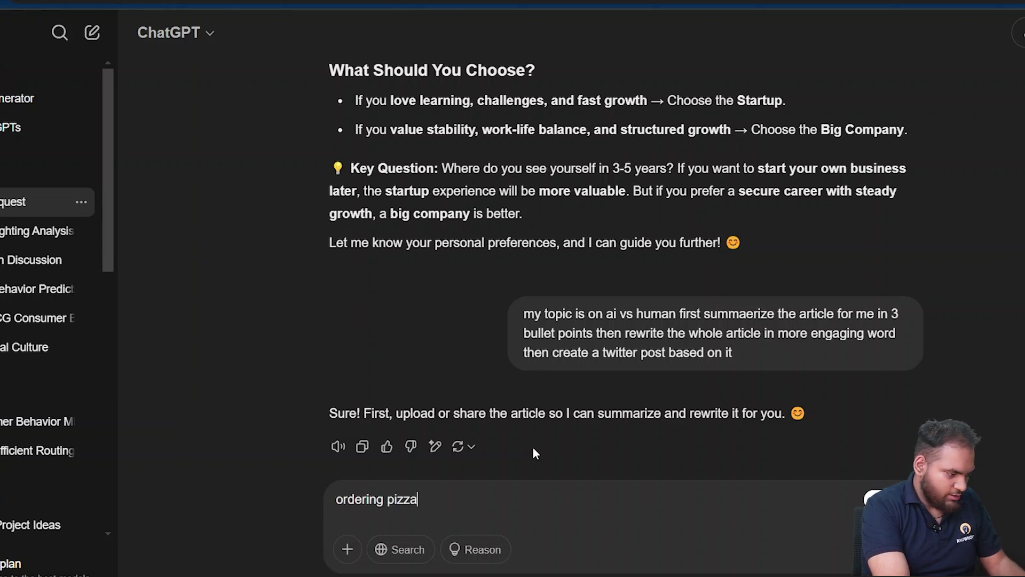
key(Return)
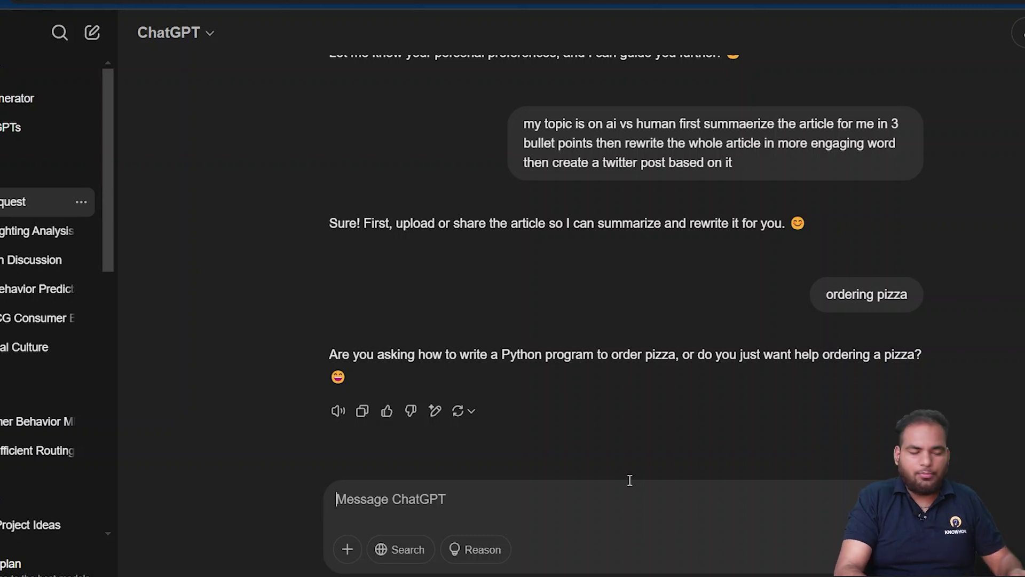
Step: Begin a standing-instruction prompt with "from now on act as my personal productivity coacj"
text(from now on )
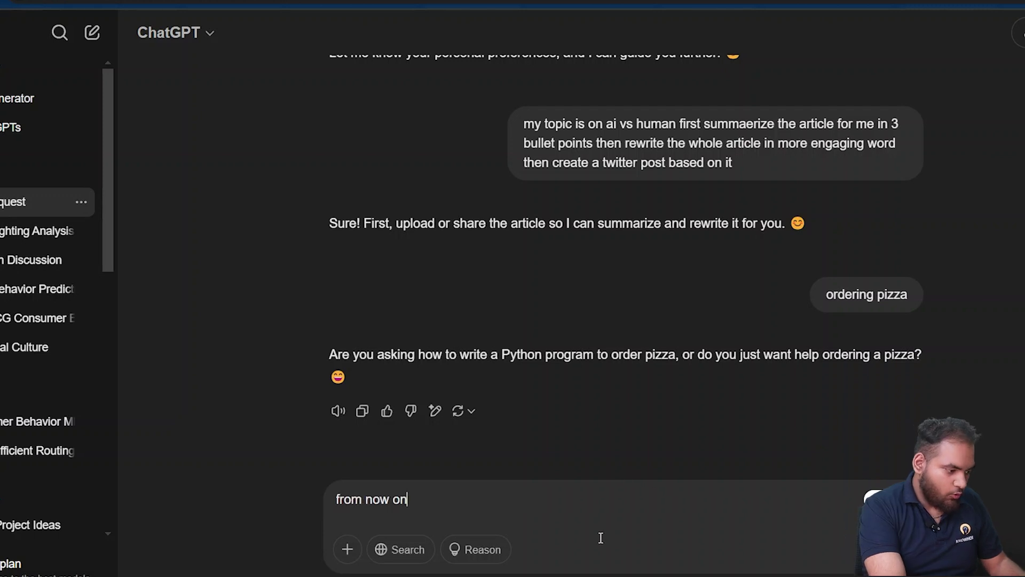
text(act as)
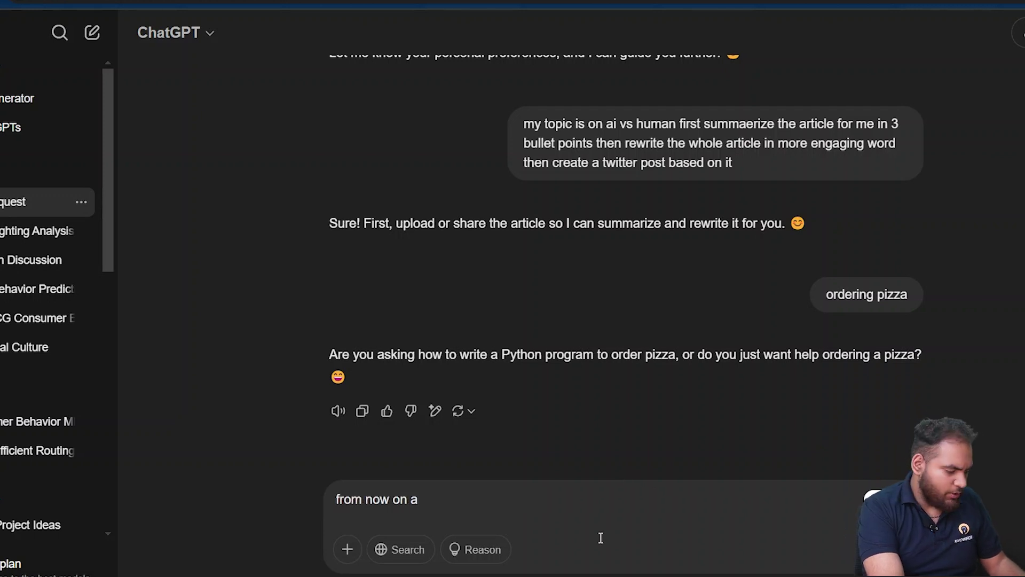
text(y )
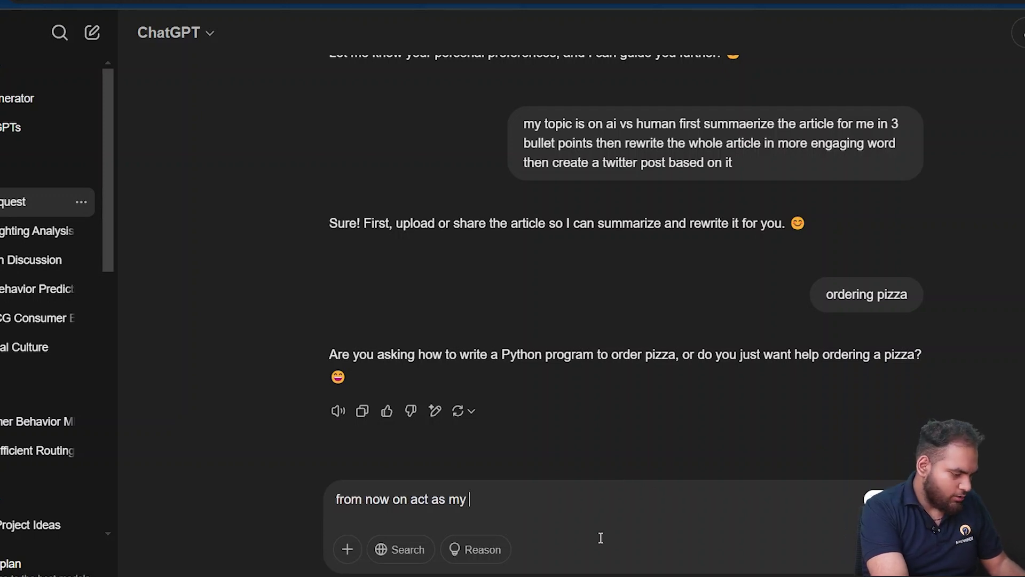
text(personal prod)
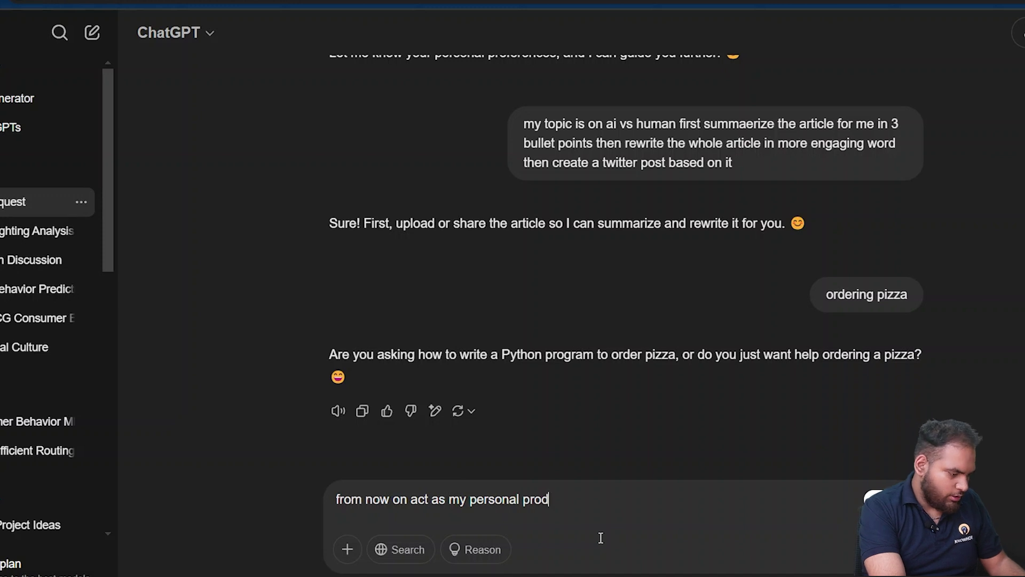
text(uctivity coacgh)
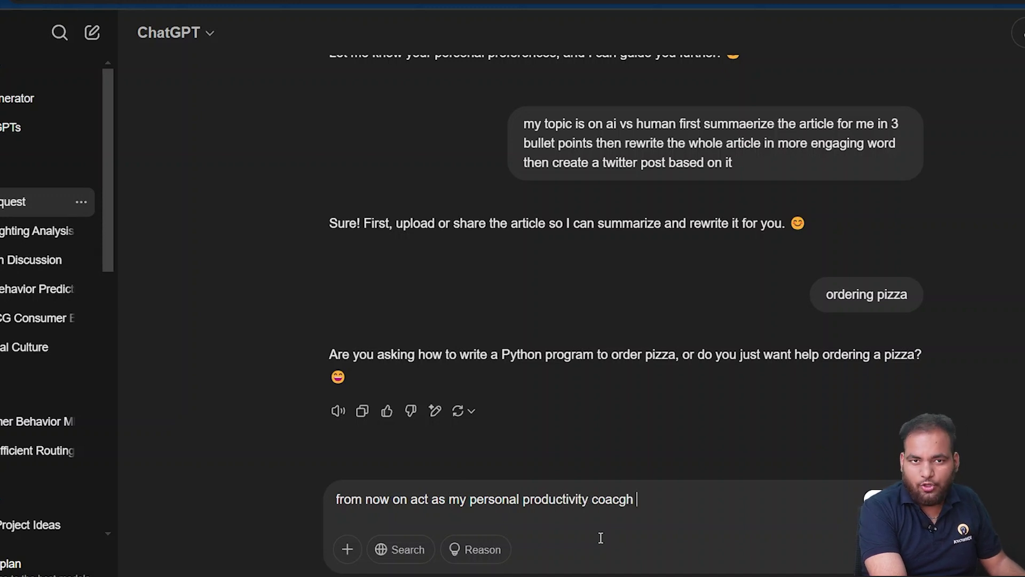
key(BackSpace)
key(BackSpace)
text(j )
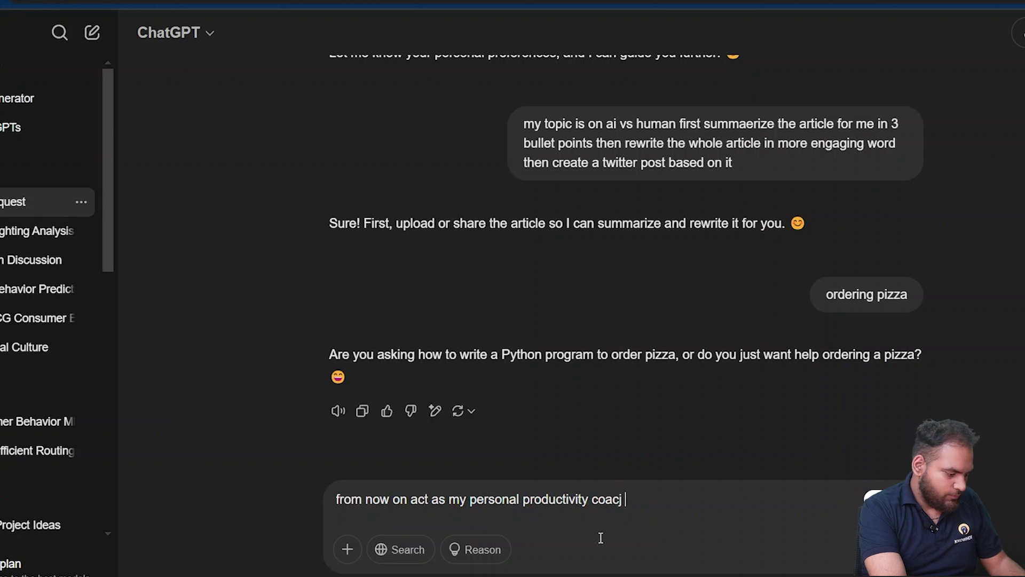
Step: Finish the prompt with "keep responses short and action orianted and be practical" and send it
text(keep resp)
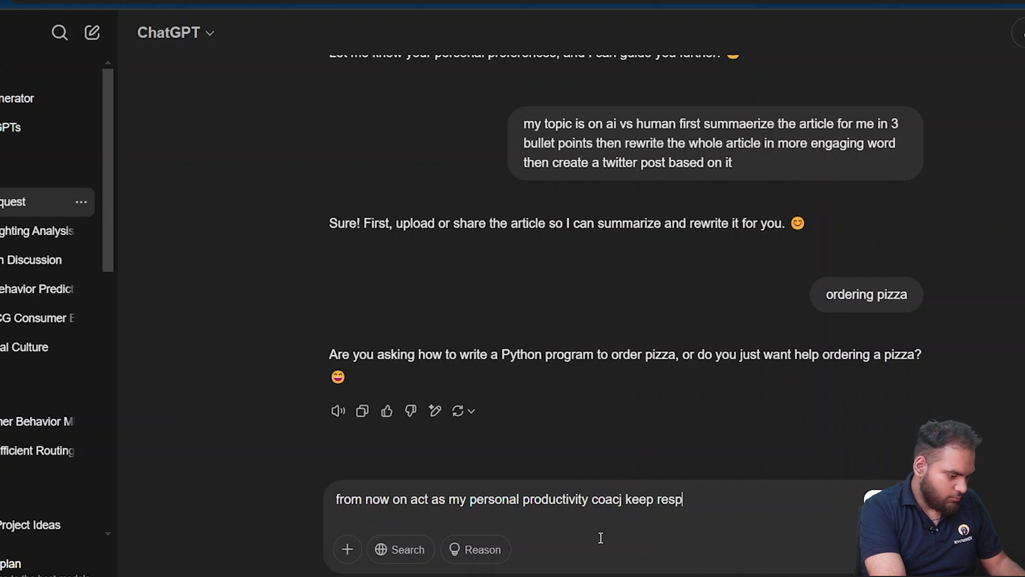
text(onses shor)
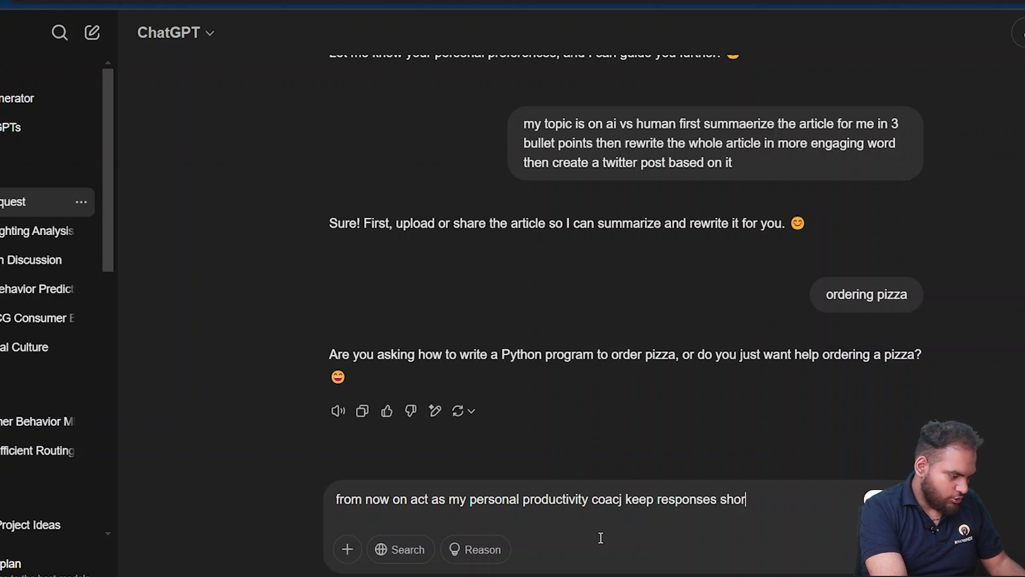
text(t and acti)
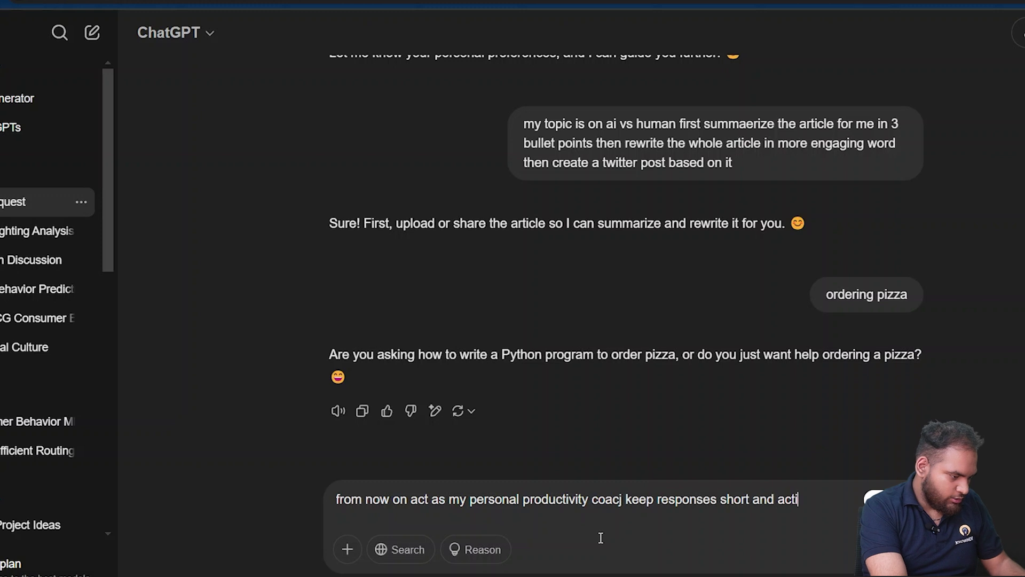
text(on orianted)
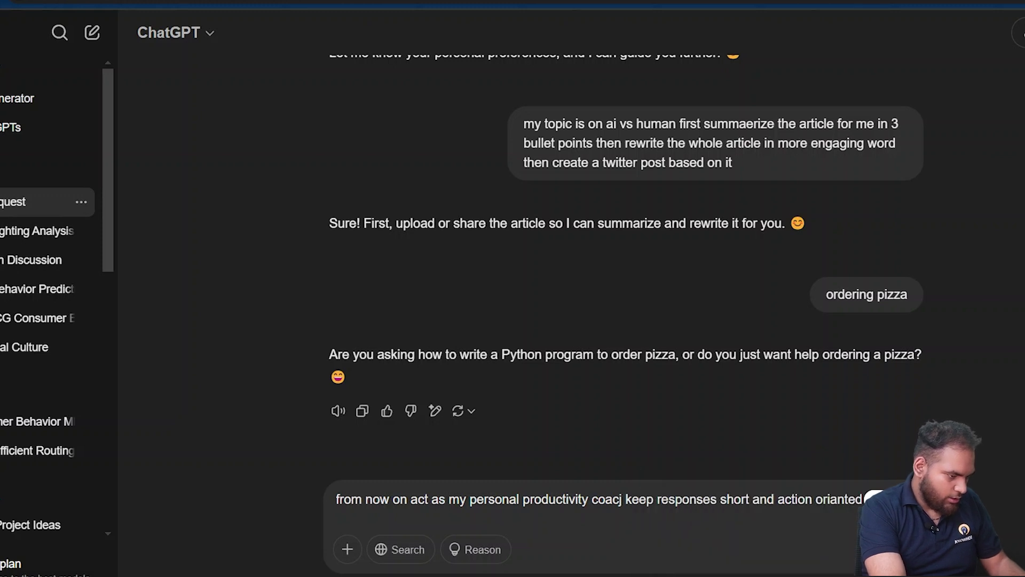
text( and be practical)
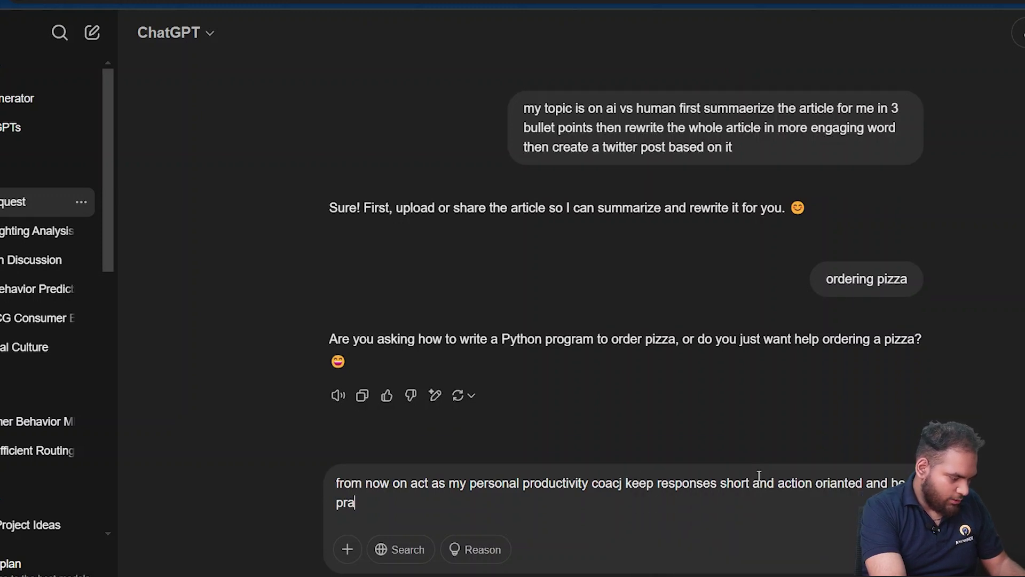
key(Return)
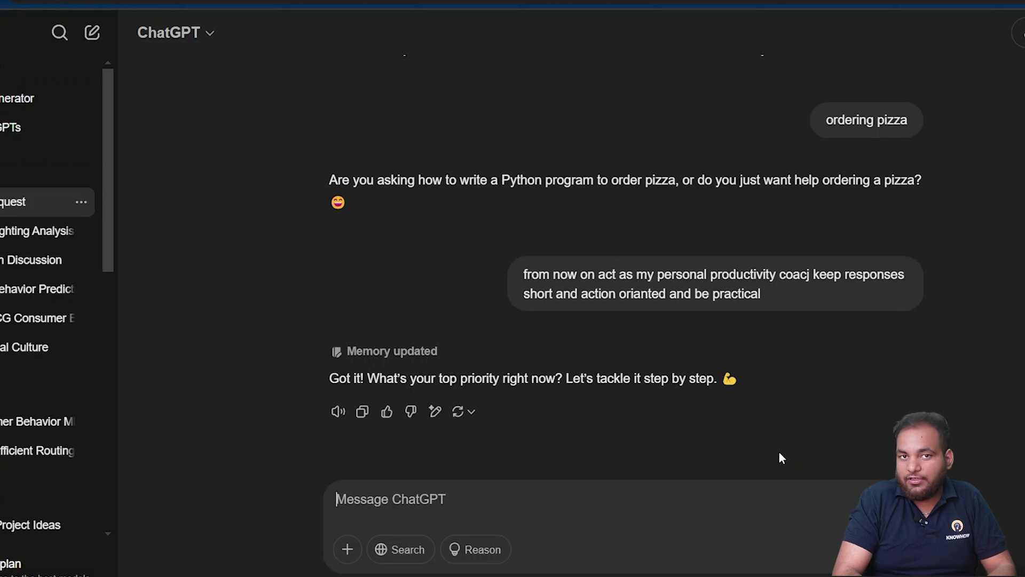
Step: Send the prompt "okay make a email on sick leave that should be professional and polite response under 100 words"
click(696, 552)
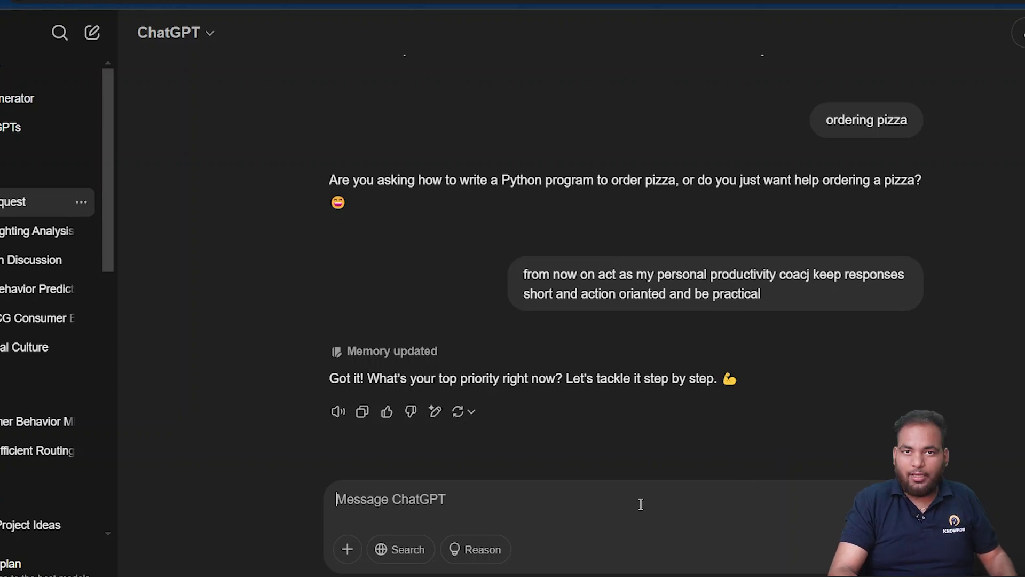
text(okay make a email )
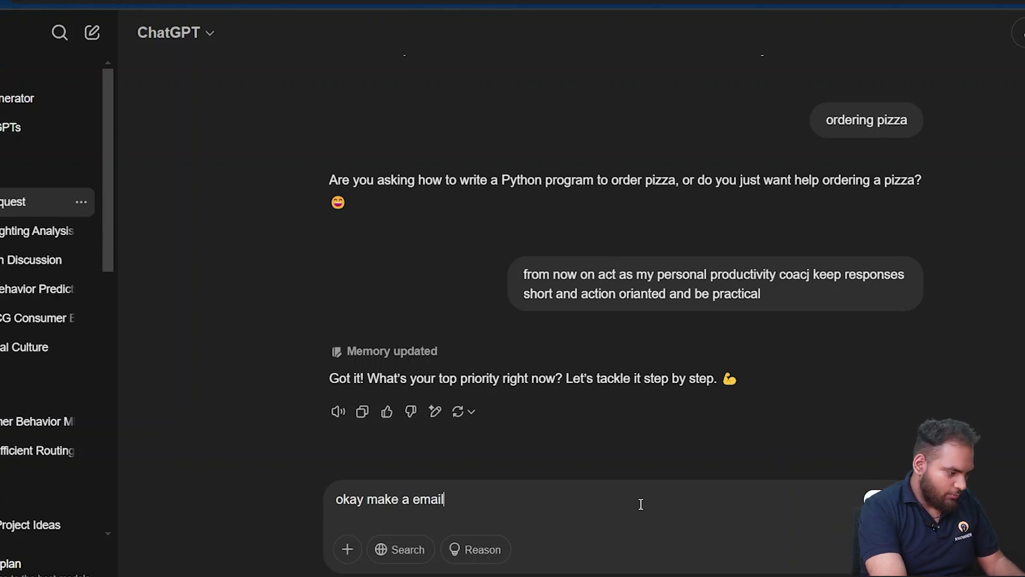
text(on sick leave that should b)
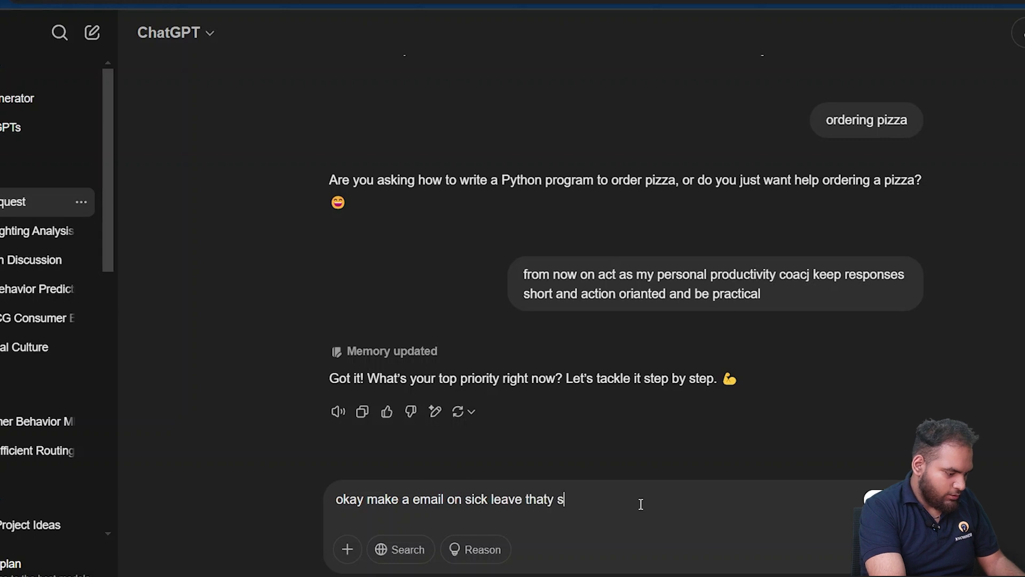
text(e)
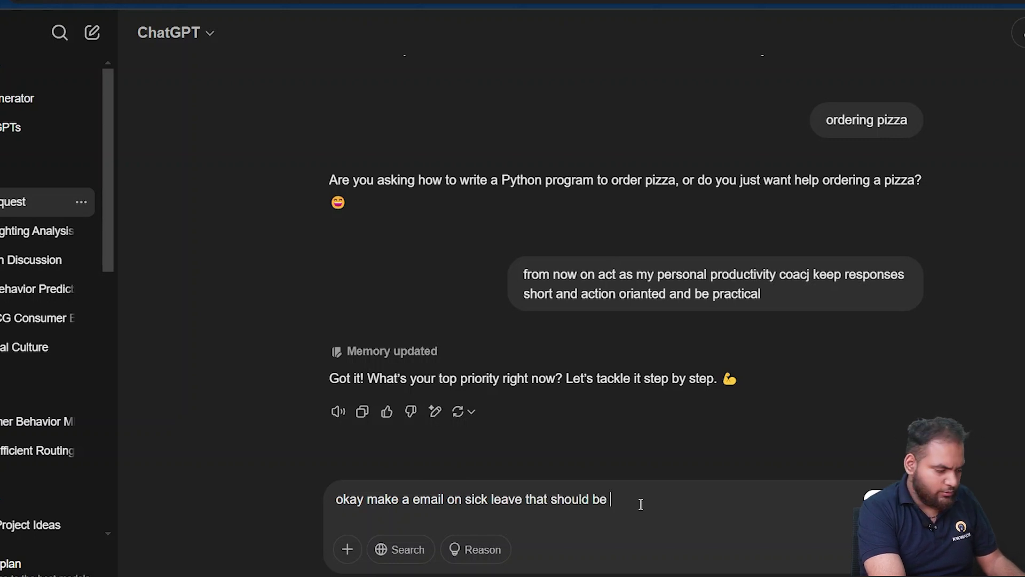
text( professional and polite response under 100 words)
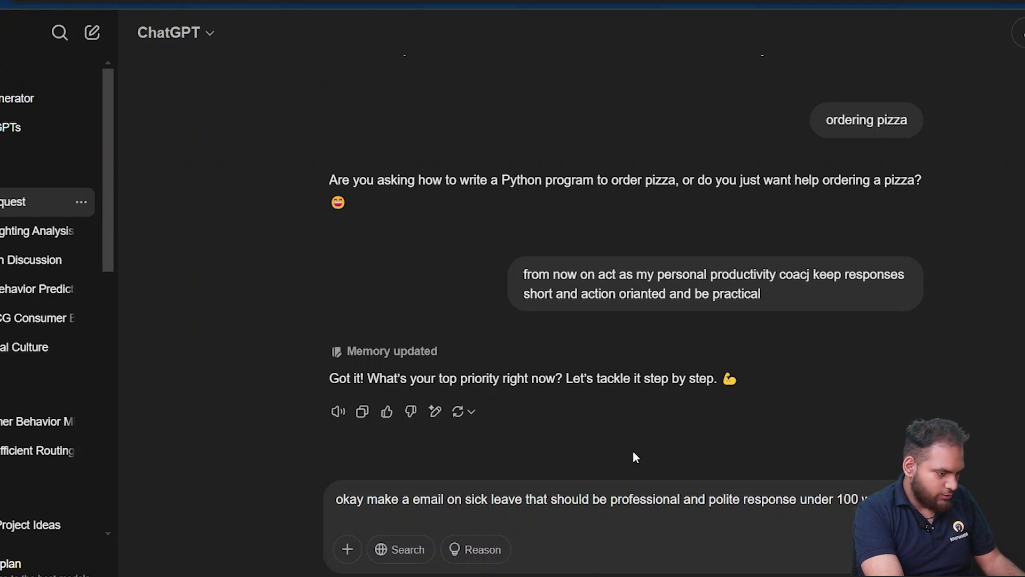
key(Return)
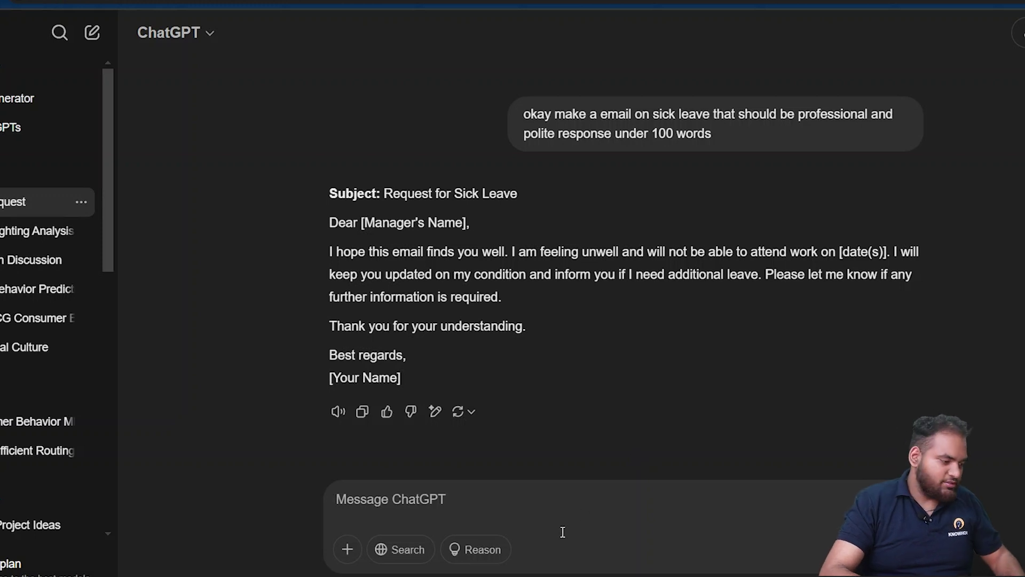
Step: Send the prompt "i am new to python world explain me rescursion in simple words"
text(i am new to )
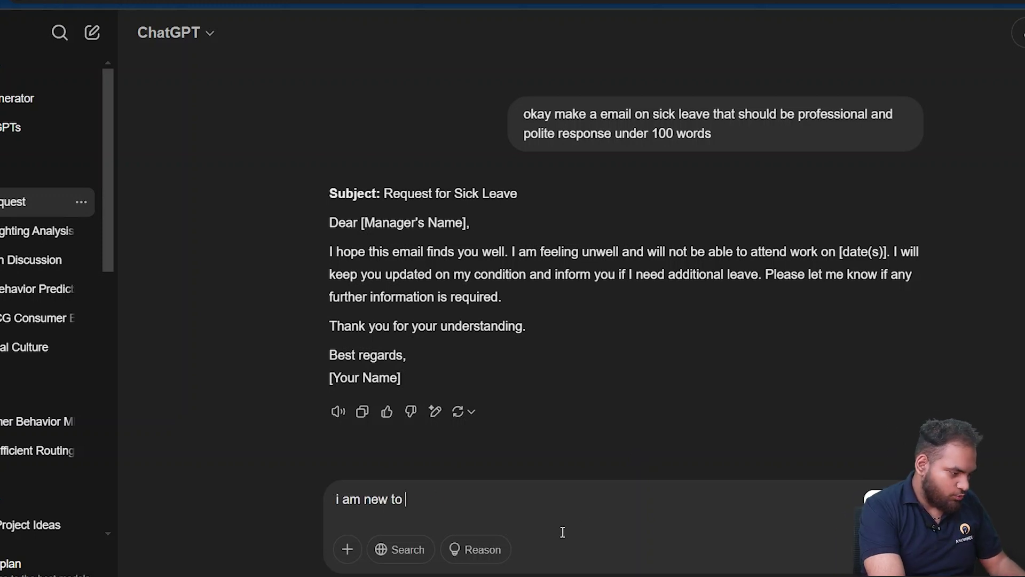
text(python world ex)
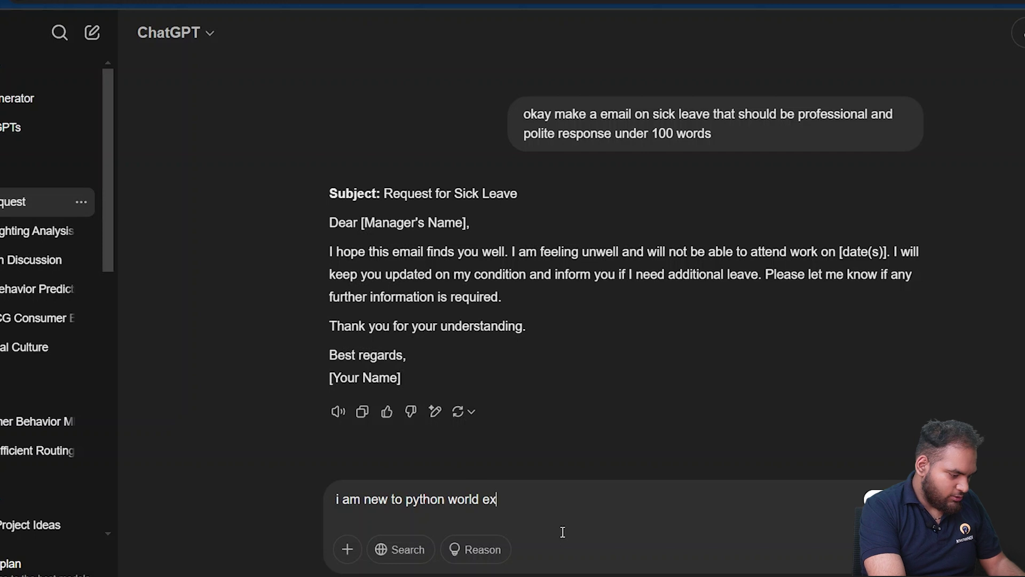
text(plain me rescurs)
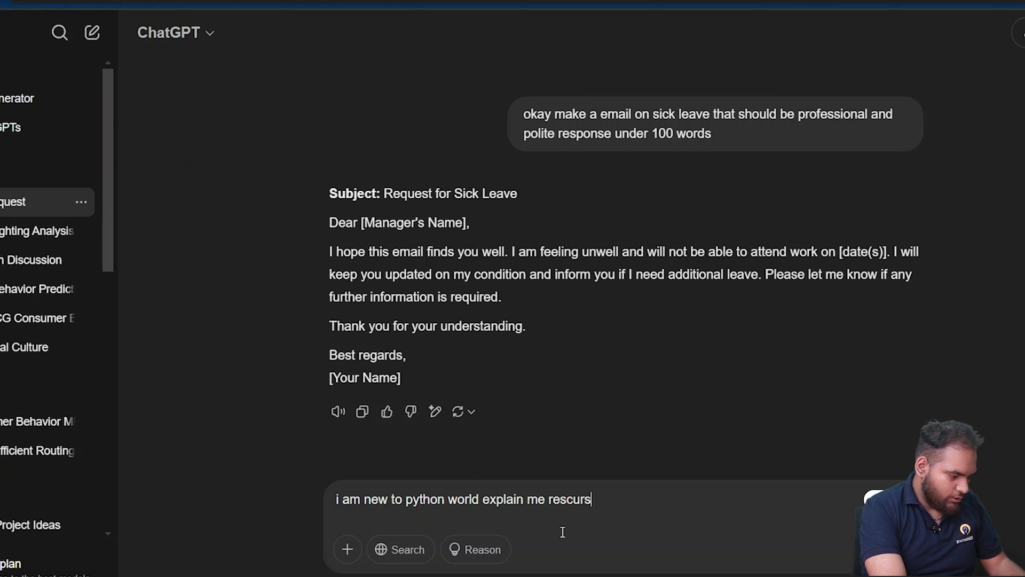
text(ion in simple words)
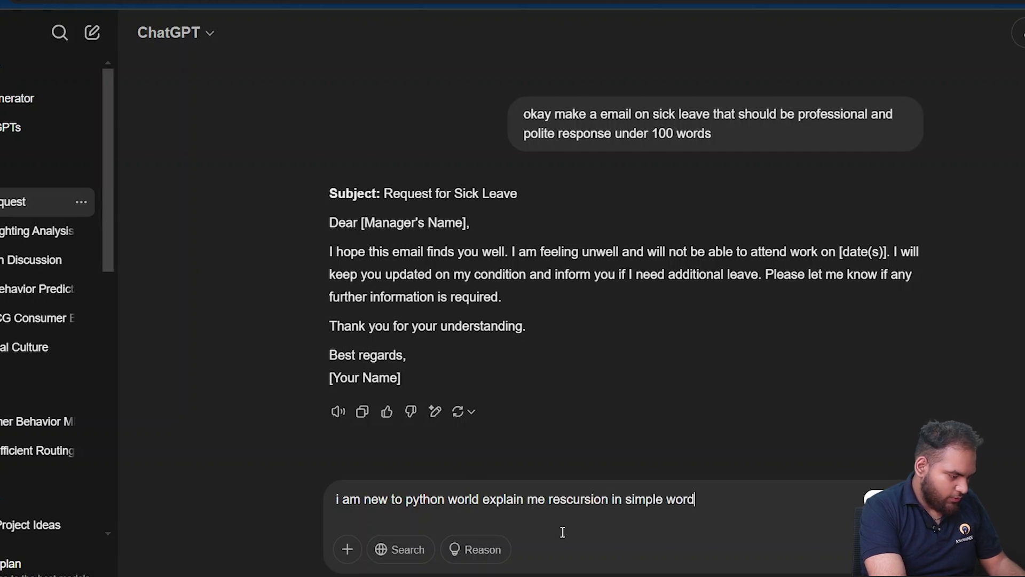
key(Return)
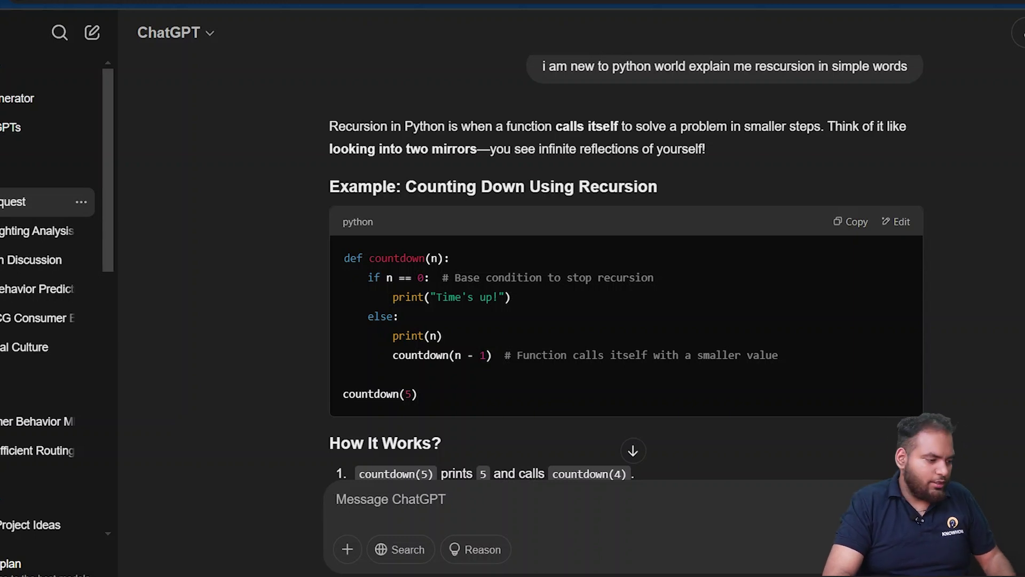
Step: Send the prompt "Give me 5 unique youtube videos ideas that should be technology based and it should have engaging title and hooks"
text(Give me )
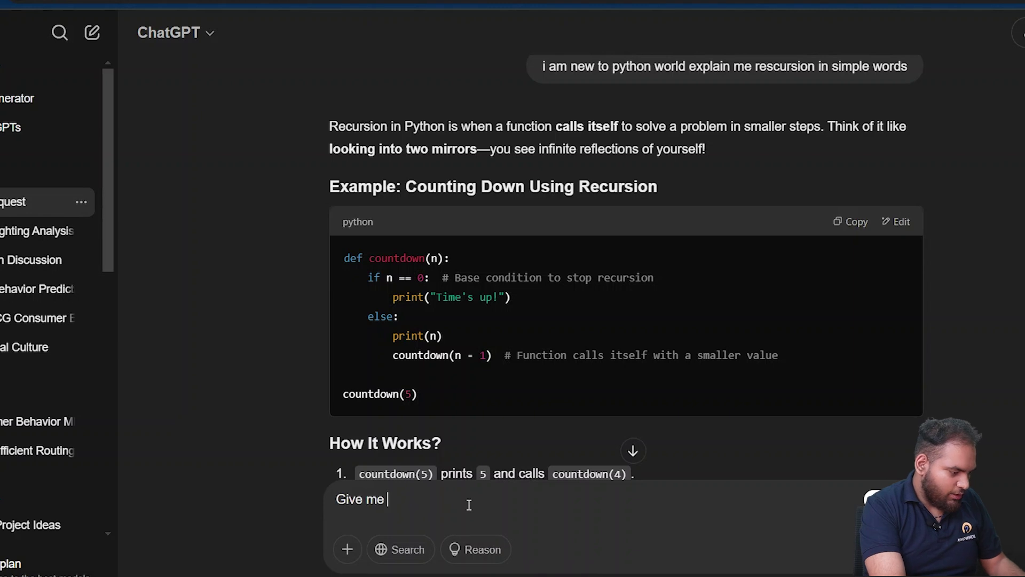
text(5 unique )
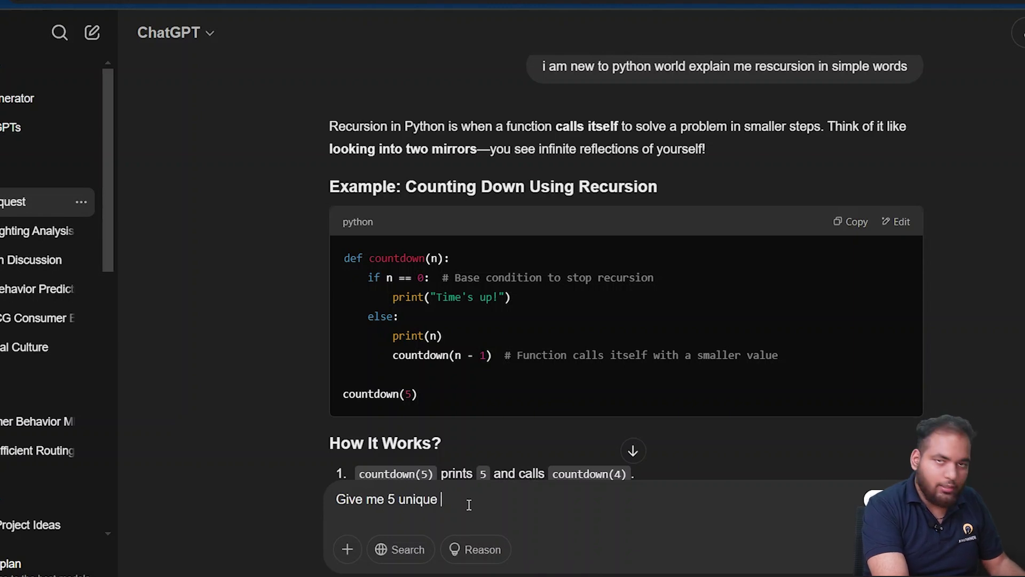
text( youtube videos ide)
key(BackSpace)
key(BackSpace)
key(BackSpace)
text(deos ideas that)
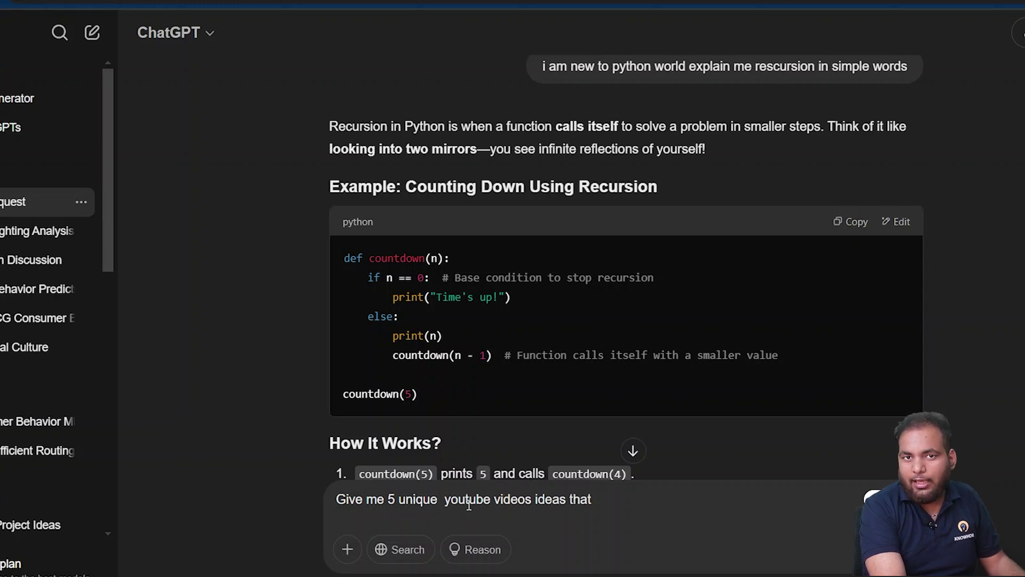
text(should be technology based and)
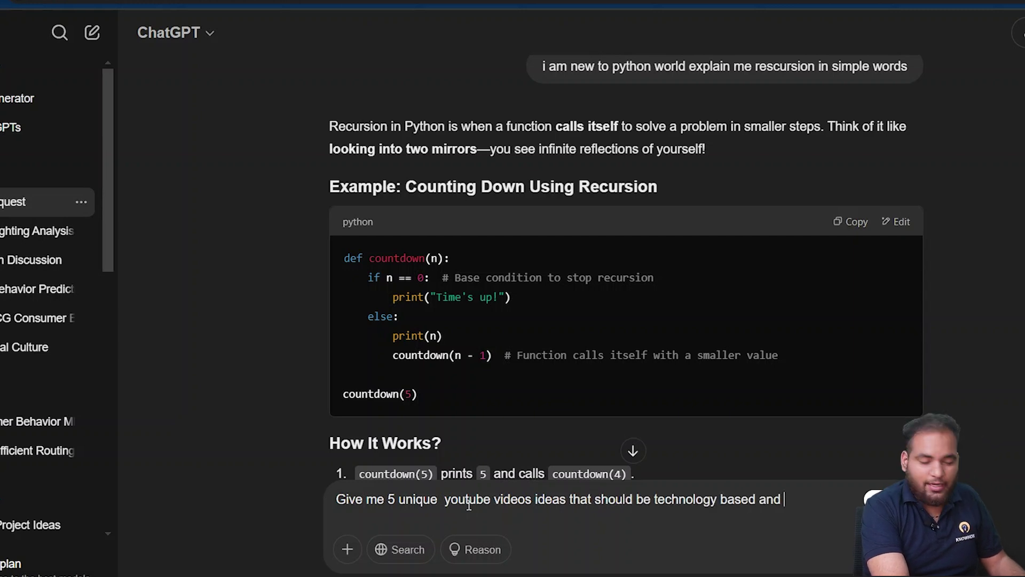
text( it should have engaging title ands)
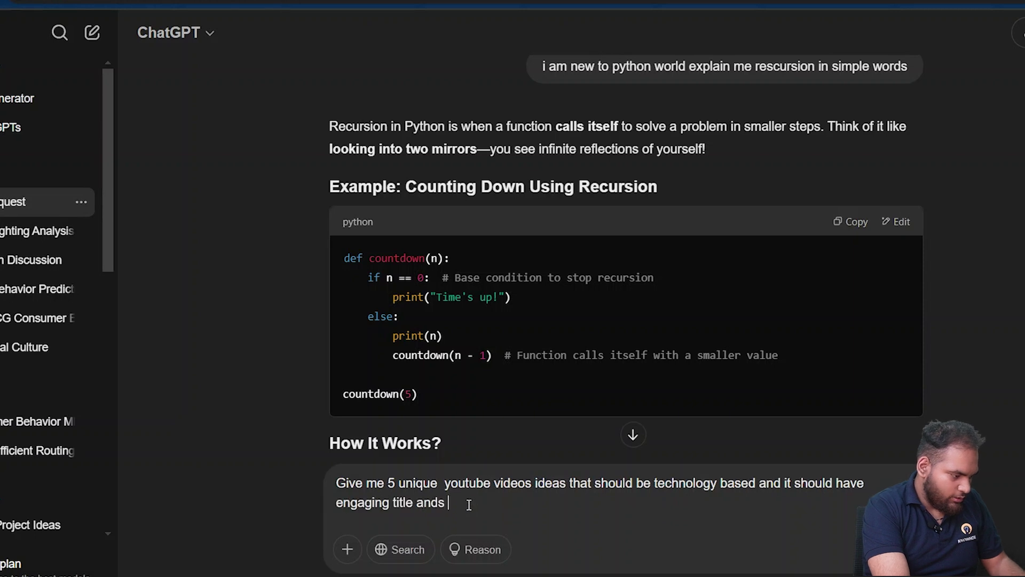
key(BackSpace)
key(BackSpace)
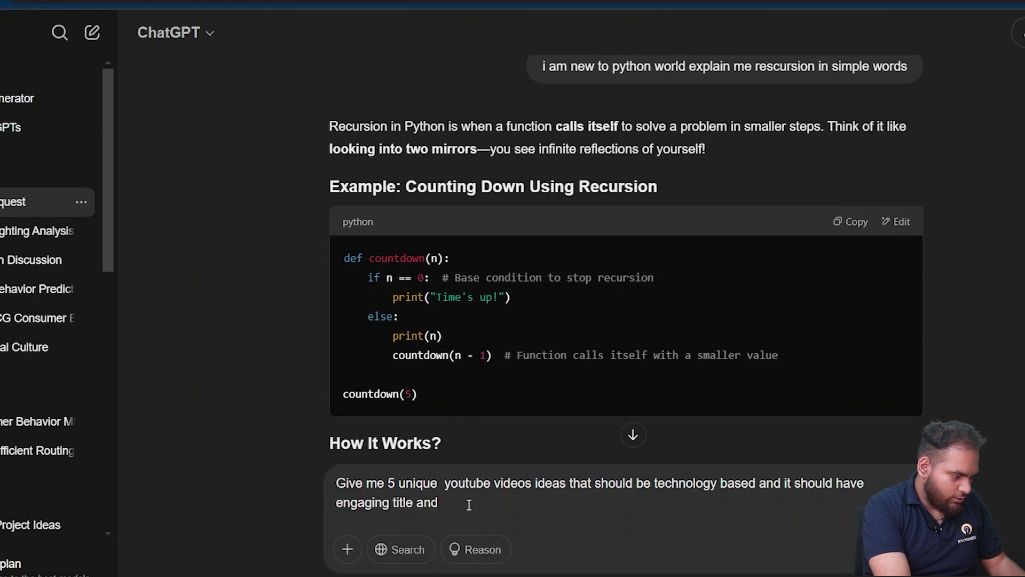
text(hooks)
key(Return)
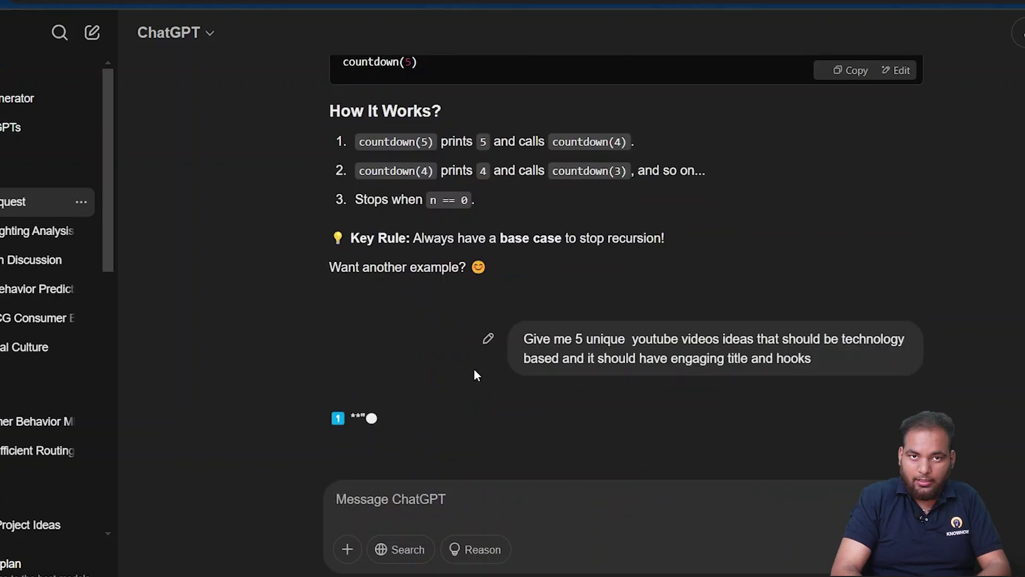